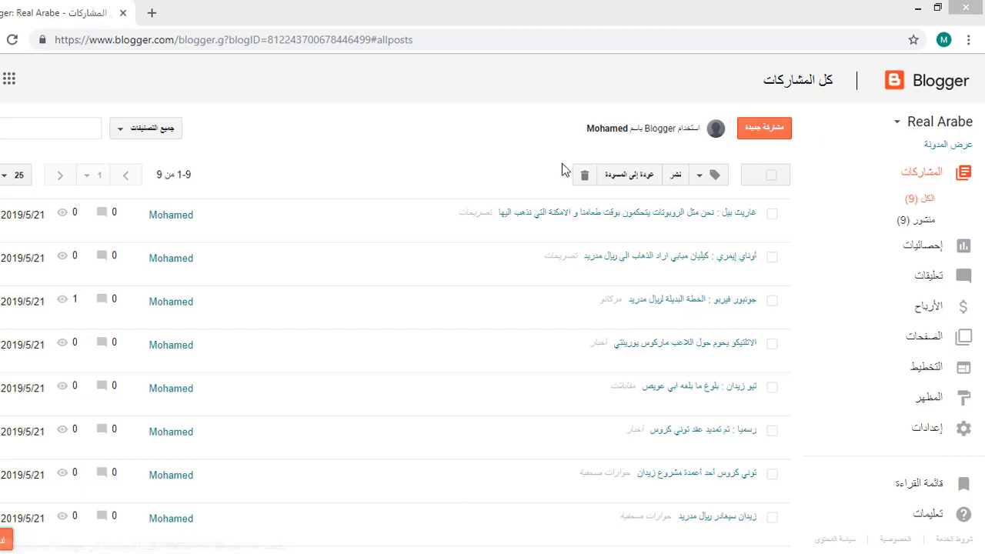
Open the Madridy football news site in a new browser tab and look through its home page down to the footer.
left_click(152, 13)
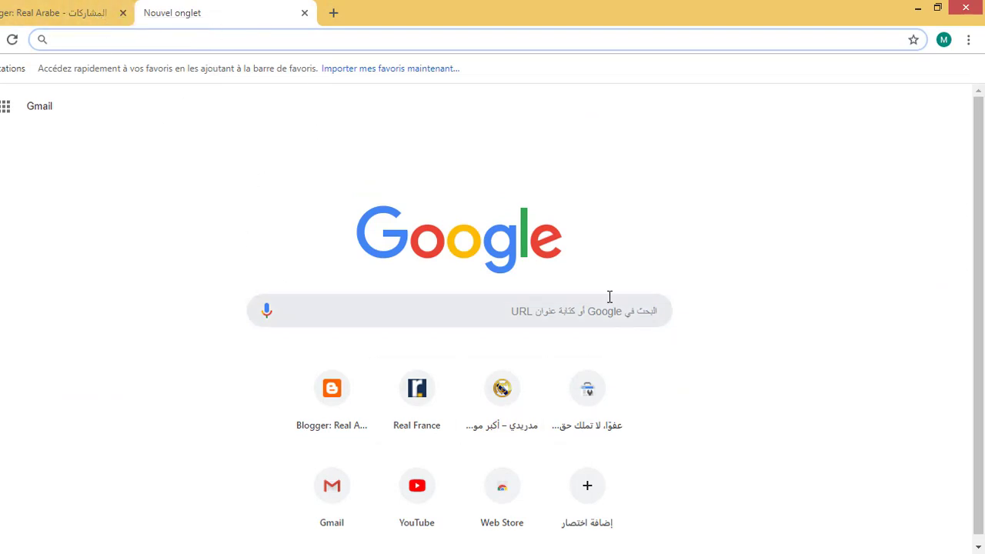
left_click(39, 16)
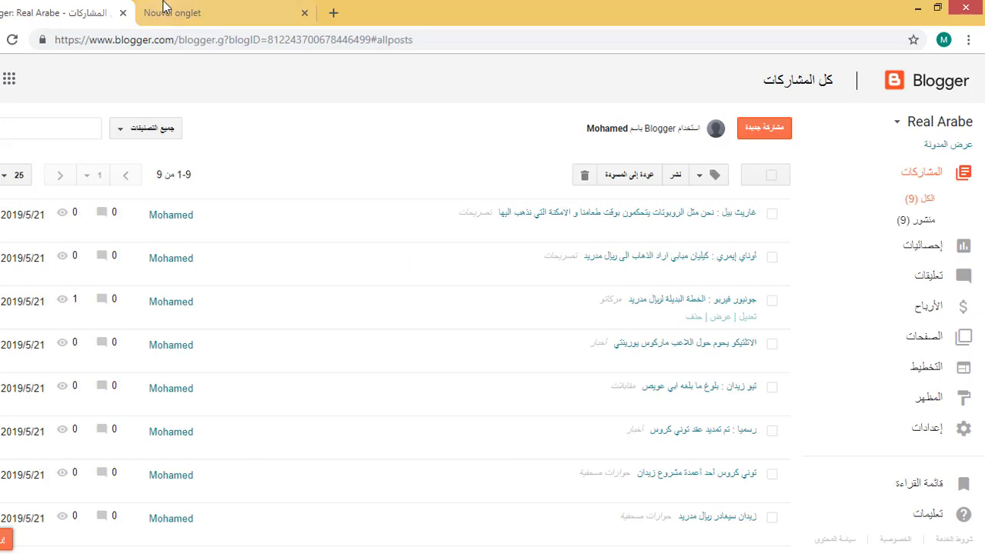
left_click(231, 19)
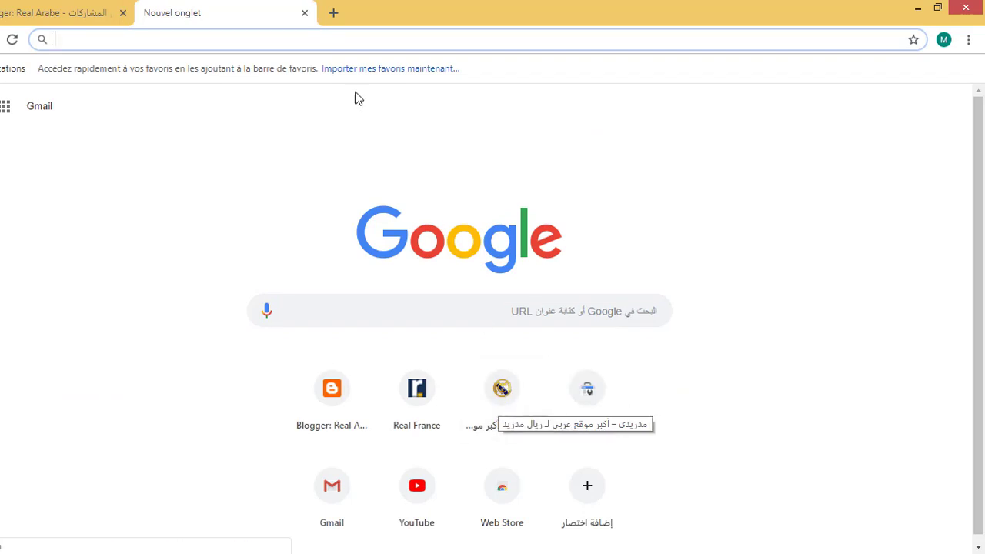
left_click(77, 9)
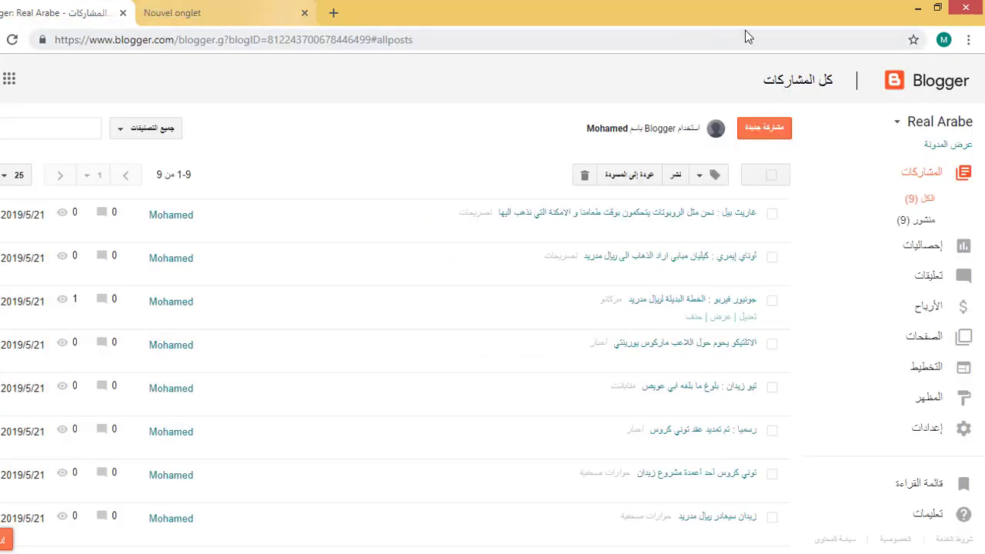
left_click(279, 11)
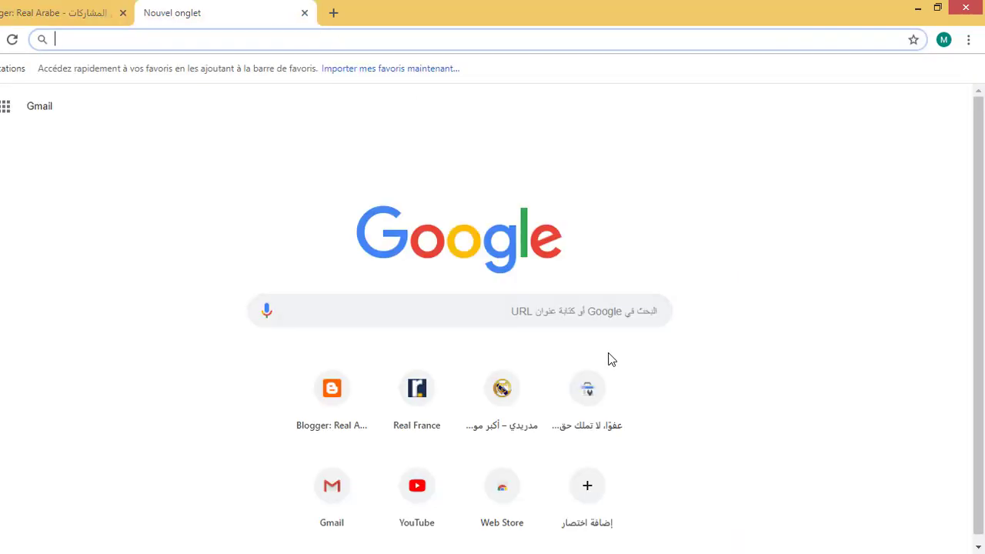
left_click(506, 416)
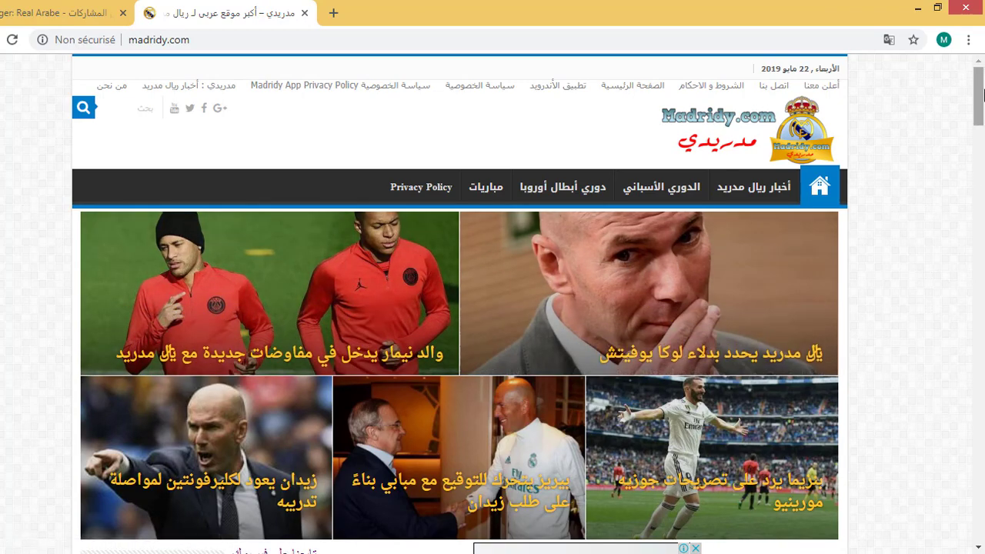
left_click_drag(983, 131, 936, 544)
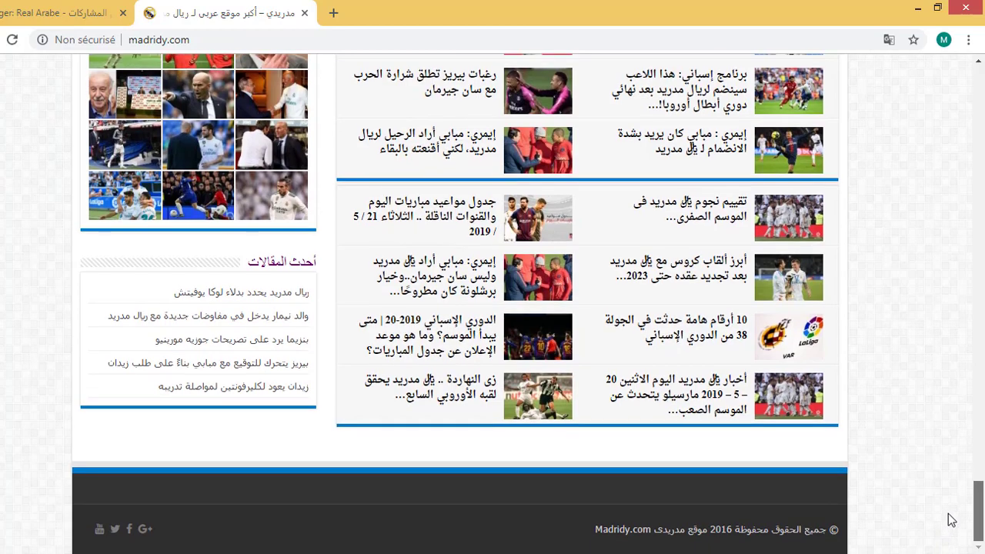
left_click_drag(951, 521, 983, 60)
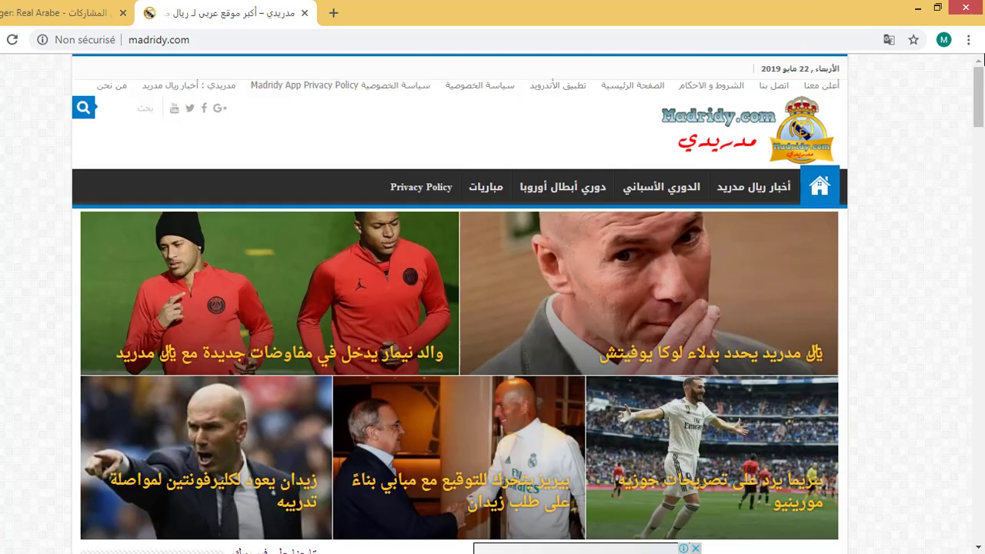
Look through the Real France home page in another new tab, and close both reference sites.
left_click(332, 14)
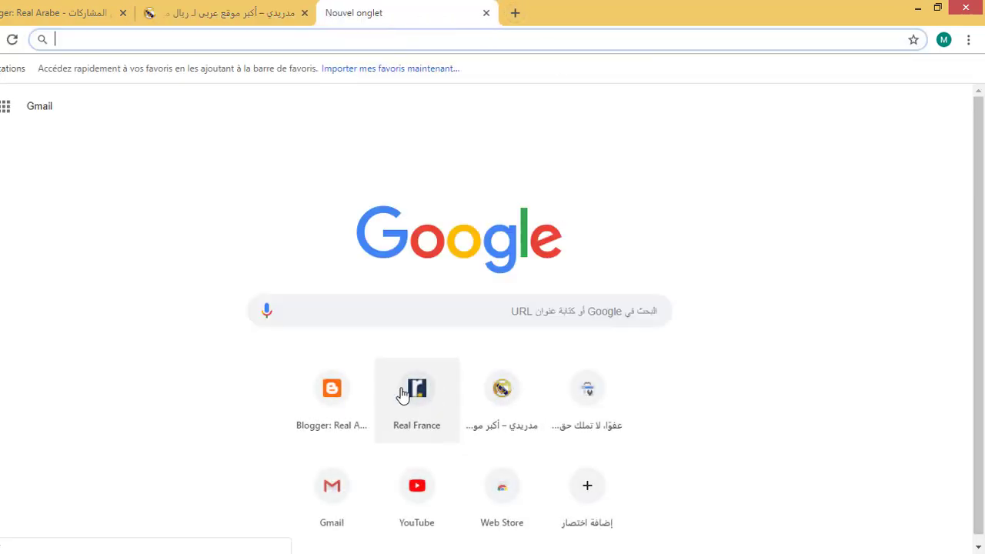
left_click(422, 400)
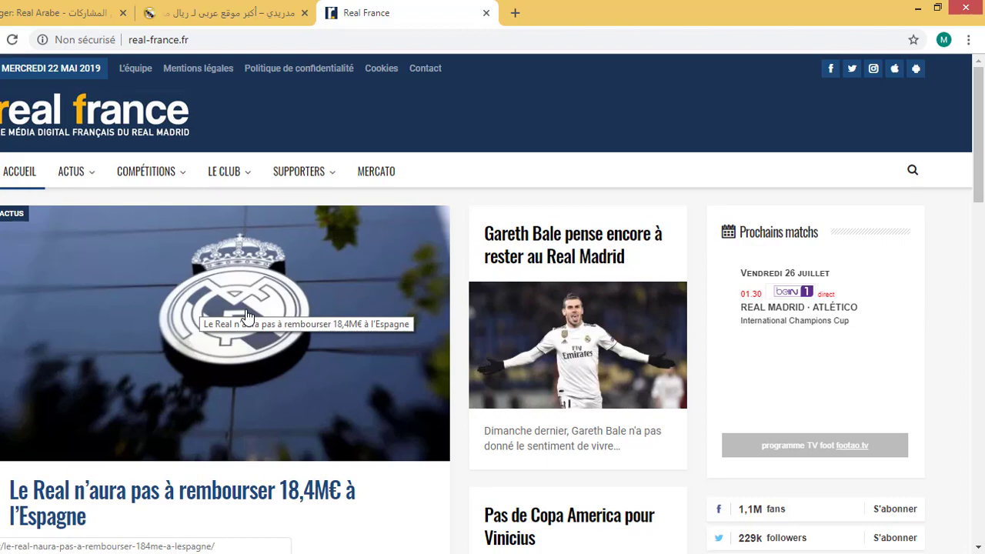
left_click_drag(980, 124, 982, 494)
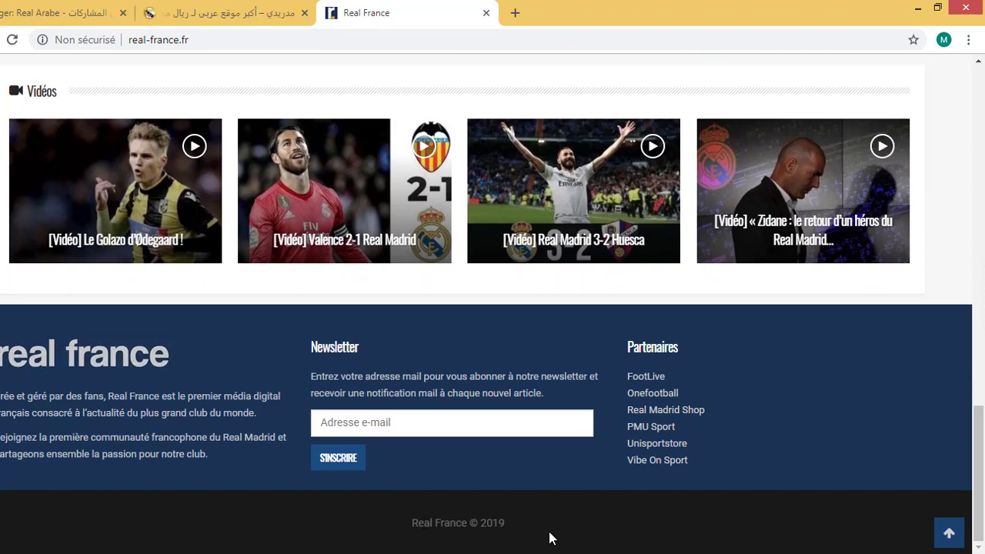
key("Home")
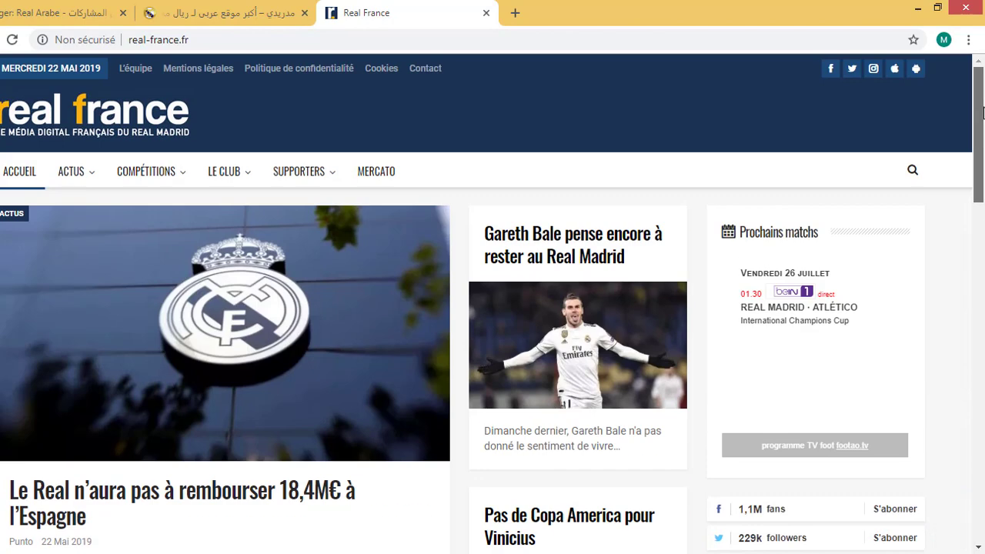
left_click(486, 14)
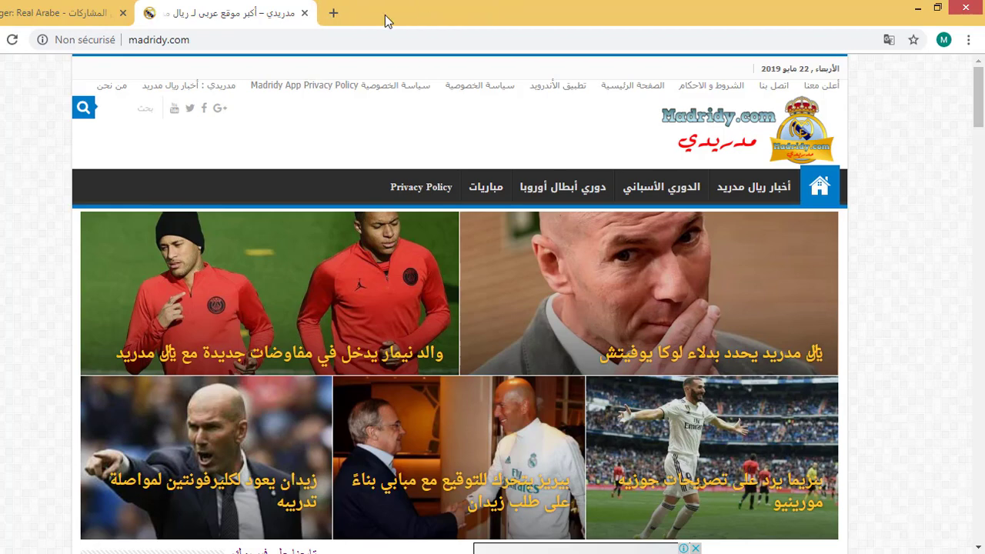
left_click(303, 14)
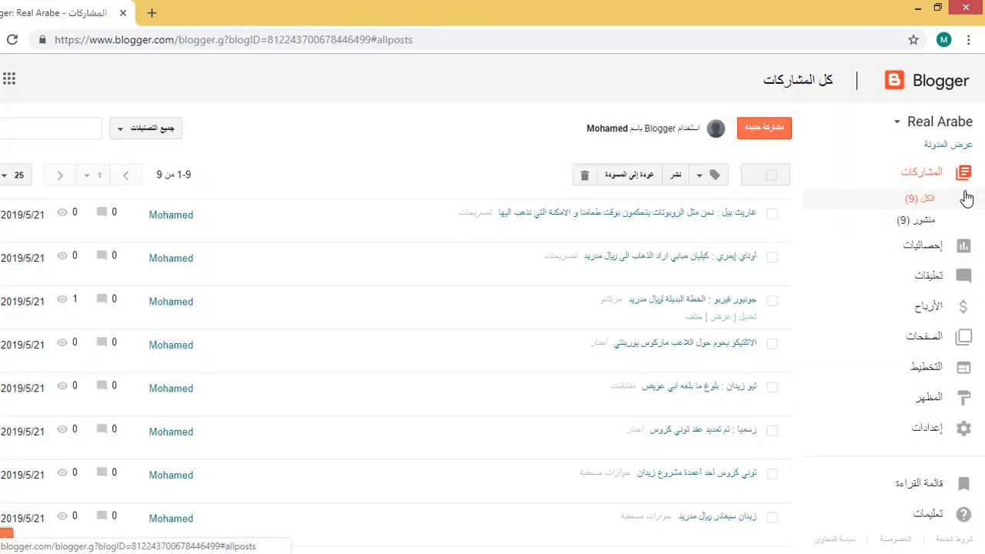
From the blog's earnings section, open the AdSense eligibility help article and read its participation requirements.
left_click(933, 308)
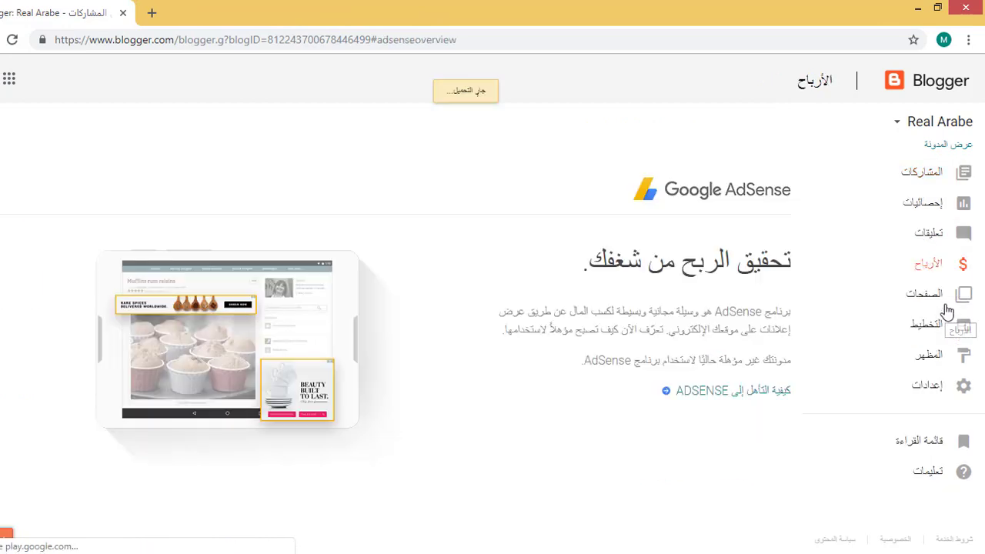
left_click(711, 398)
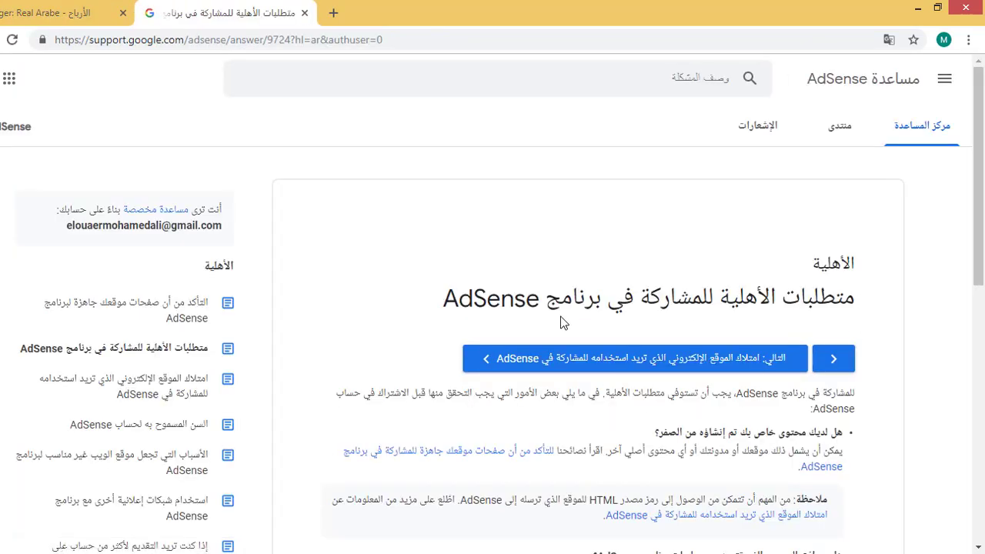
left_click_drag(984, 179, 984, 277)
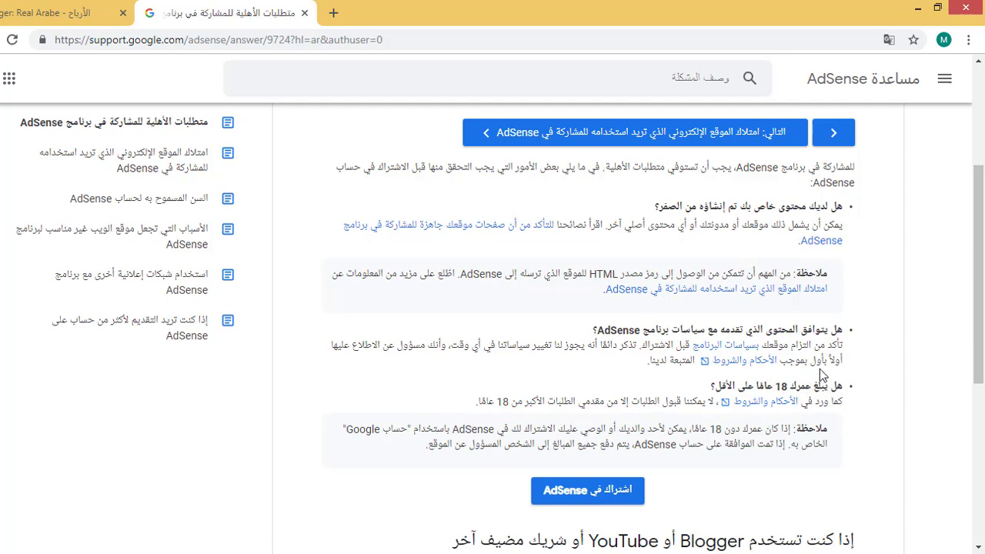
left_click_drag(980, 356, 983, 456)
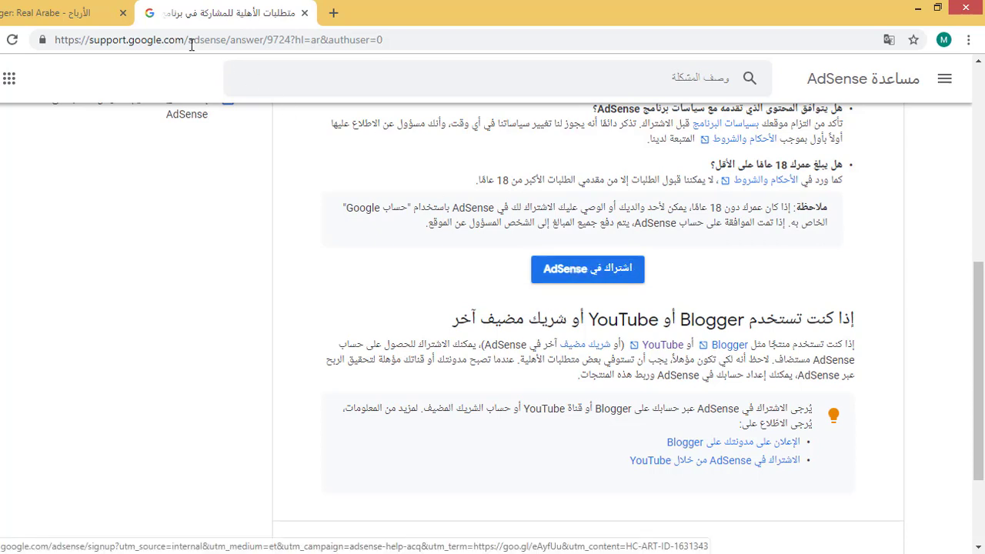
Back in Blogger, view the published terms and conditions page (الشروط و الاحكام), read it through and close it.
left_click(96, 14)
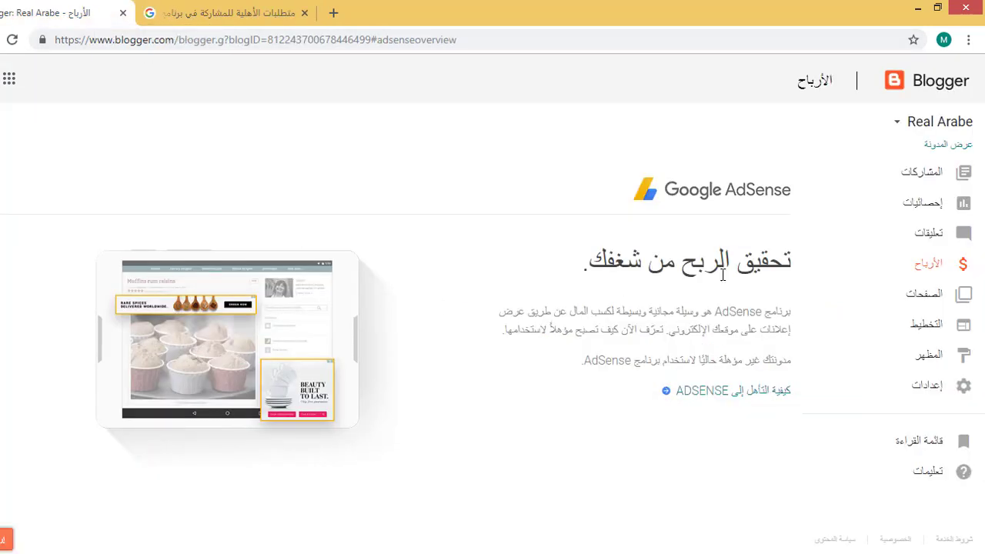
left_click(929, 177)
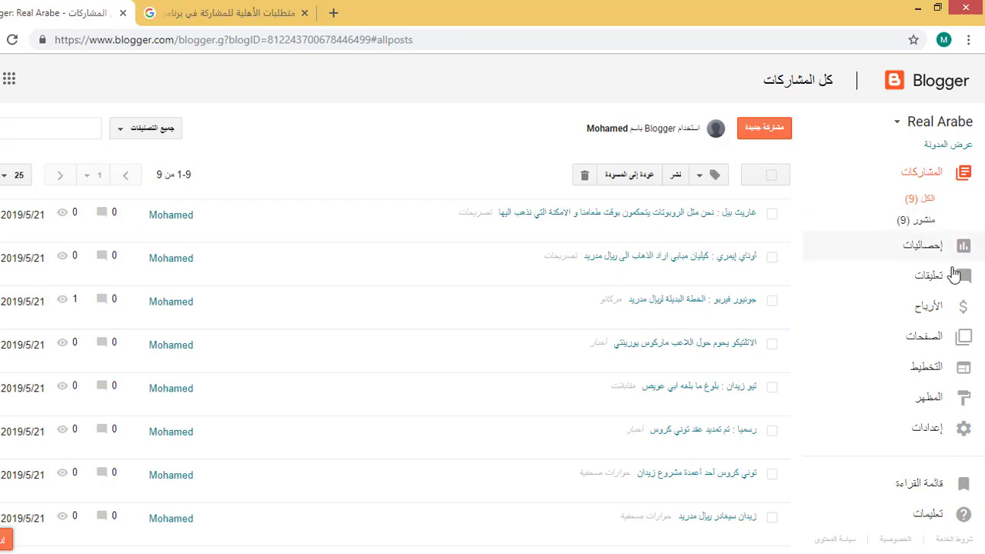
left_click(931, 341)
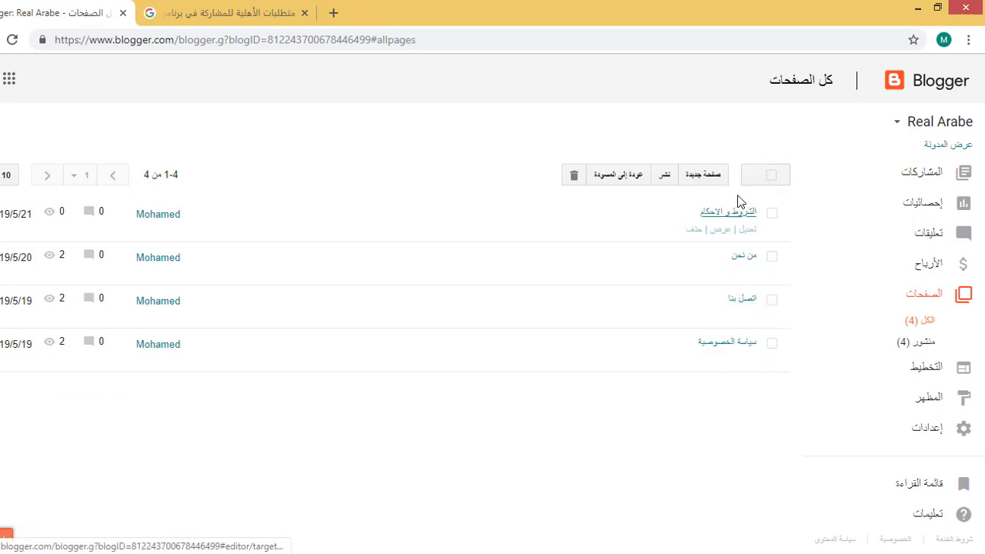
left_click(721, 230)
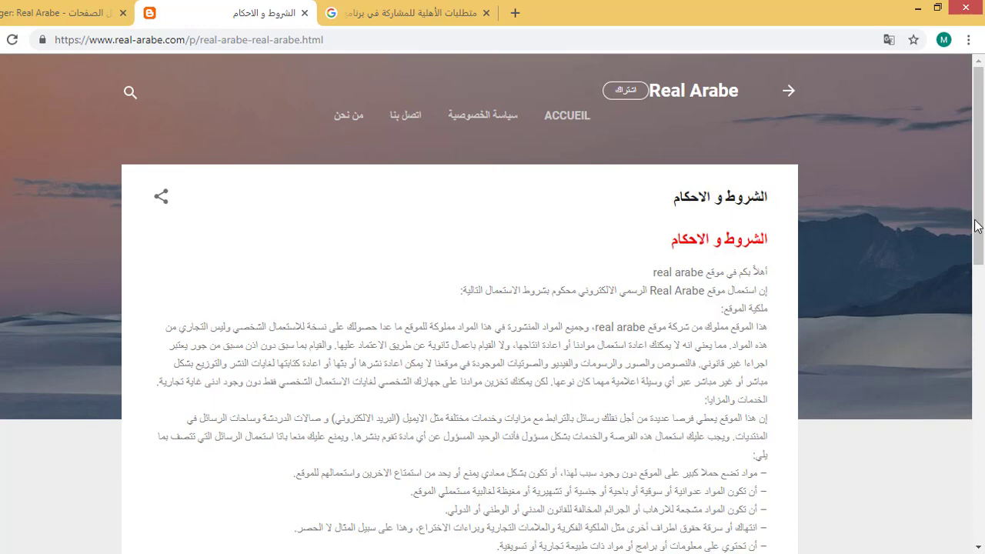
scroll(982, 237, "down", 3)
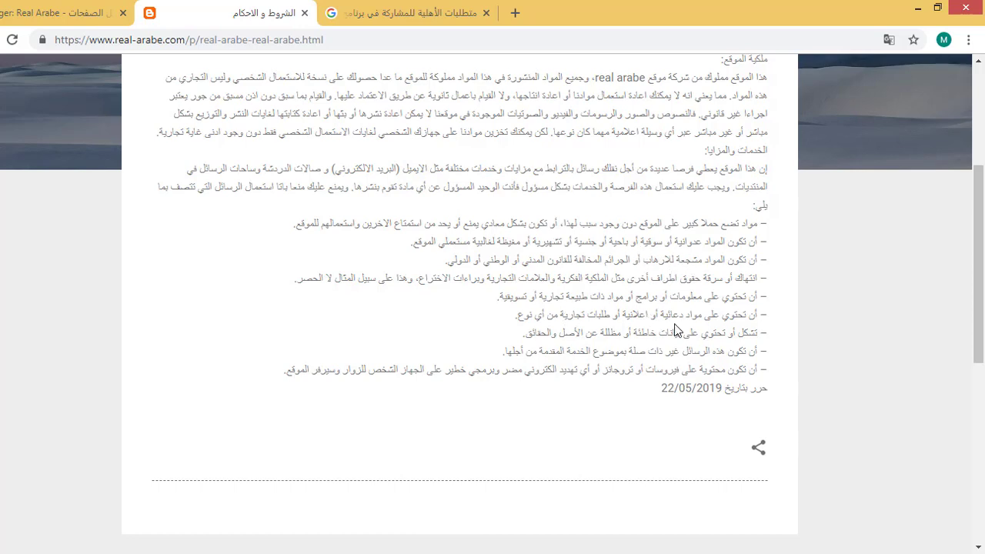
left_click_drag(978, 313, 976, 252)
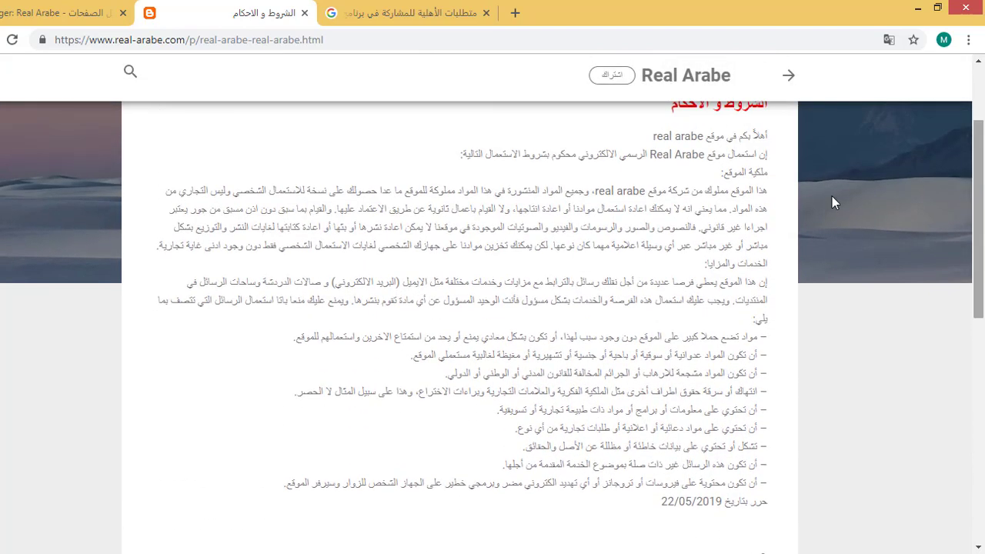
left_click(304, 13)
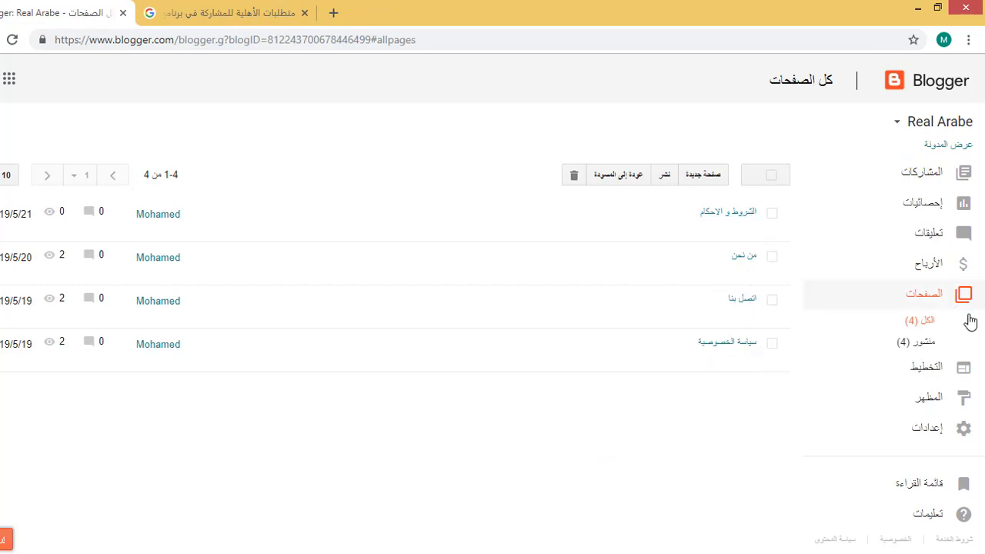
Review the blog's audience statistics and its overview of page views.
left_click(922, 179)
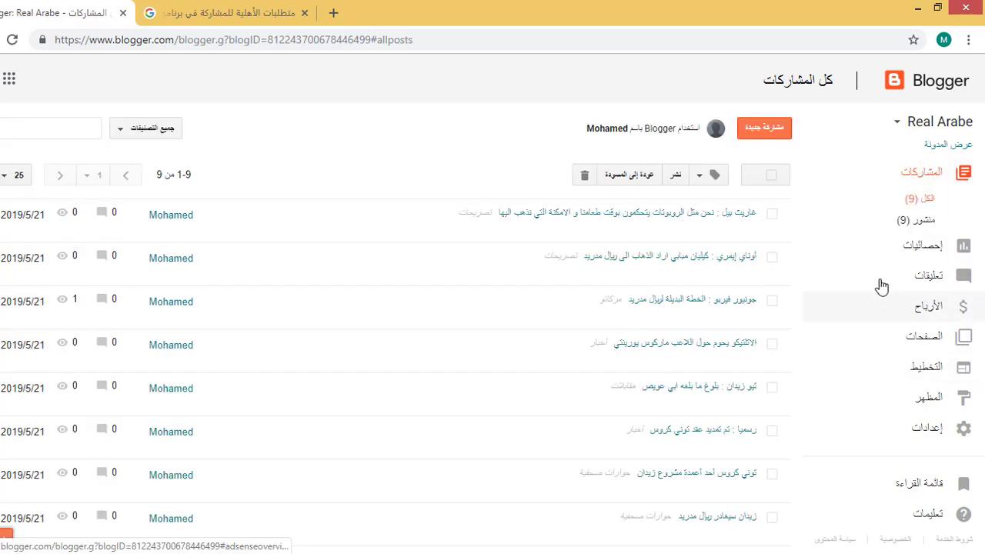
left_click(930, 252)
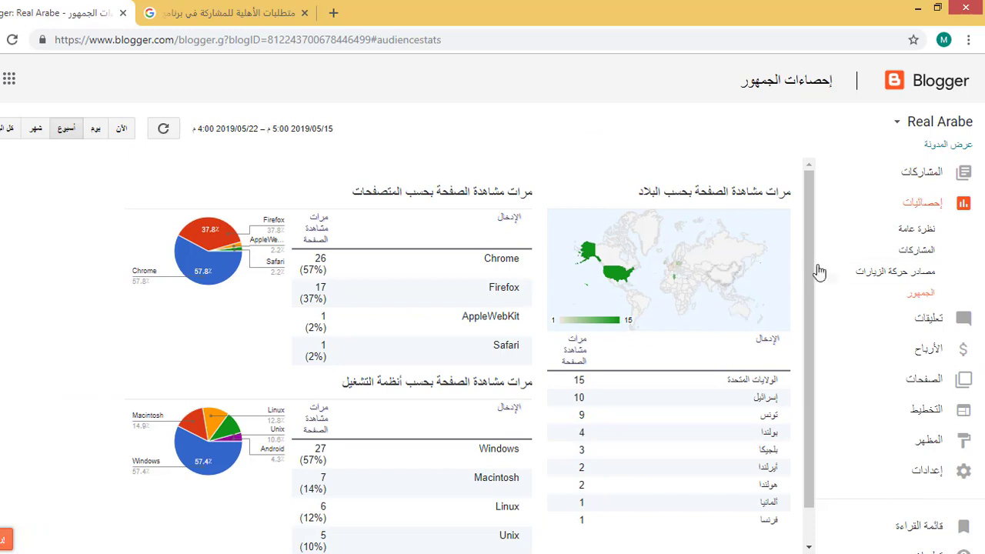
left_click(915, 228)
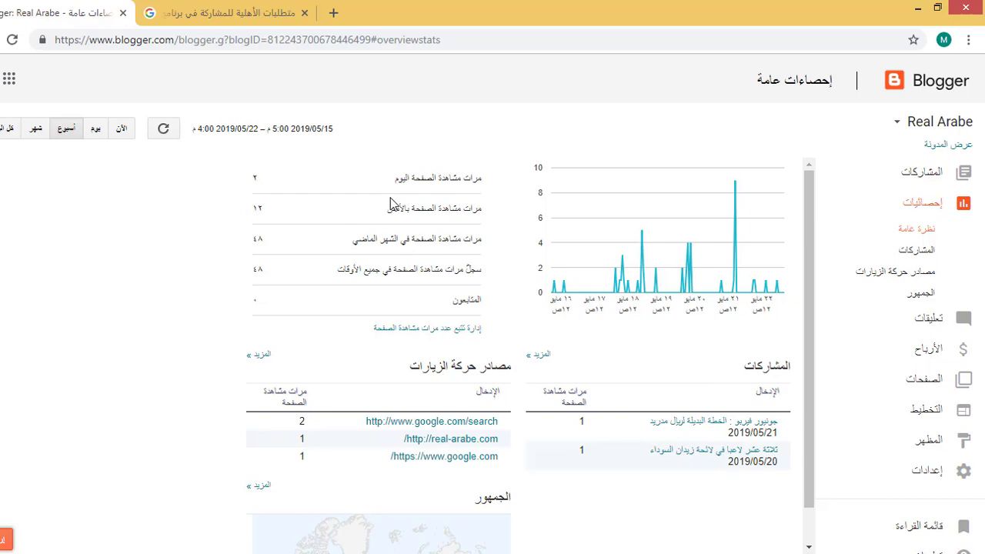
left_click_drag(401, 206, 483, 203)
left_click(473, 170)
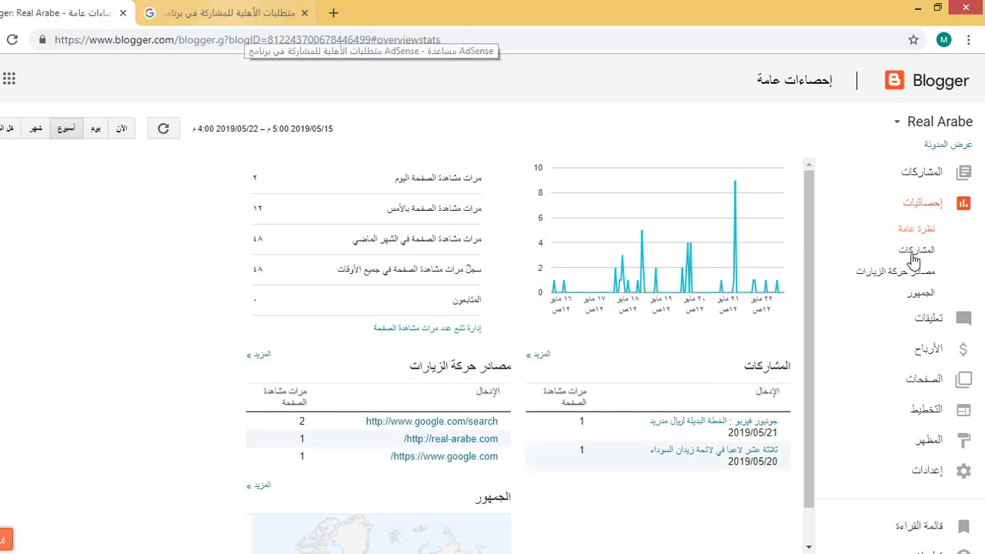
View the live Real Arabe blog's home page to check its current design, and return to the Blogger dashboard.
left_click(948, 148)
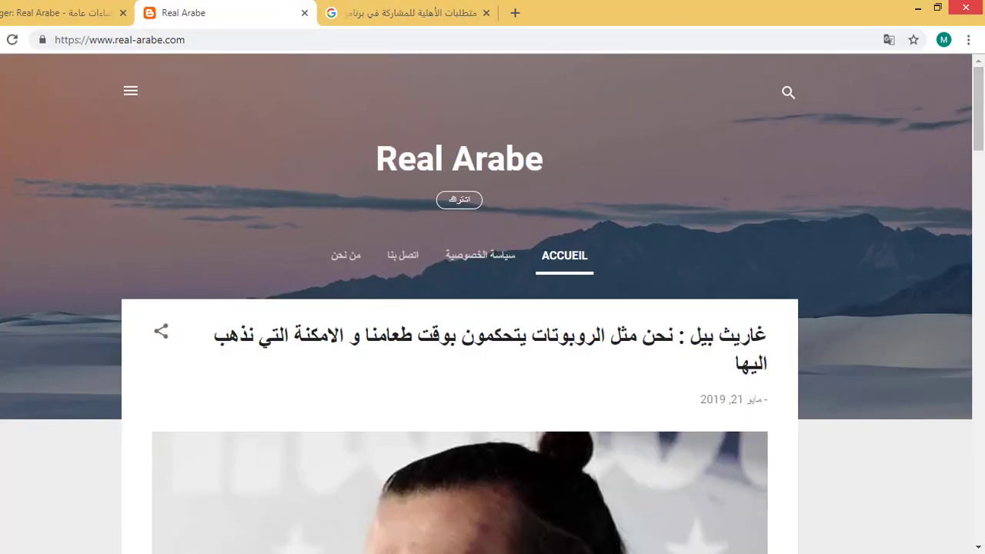
mouse_move(982, 75)
left_mouse_down()
mouse_move(983, 494)
mouse_move(981, 71)
left_mouse_up()
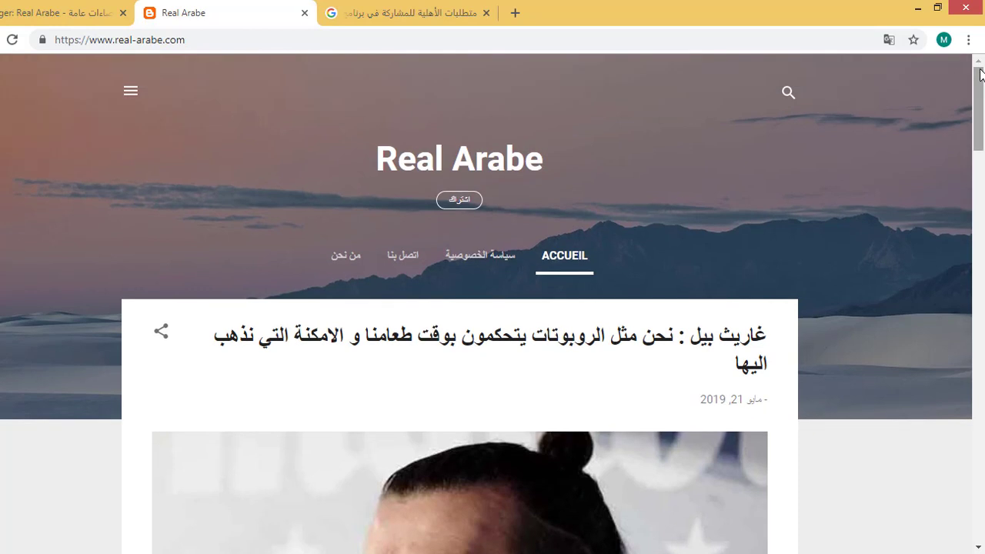
left_click(85, 15)
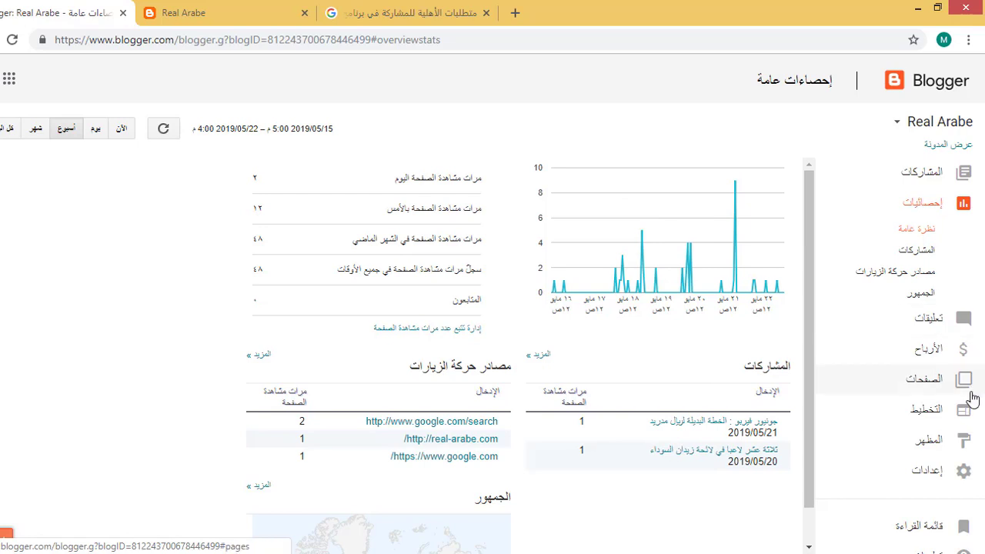
Open the blog theme's HTML for editing and bring up the Notepad file "Nouveau document texte (2).txt" containing the CNMU Cleaning Template code.
left_click(930, 442)
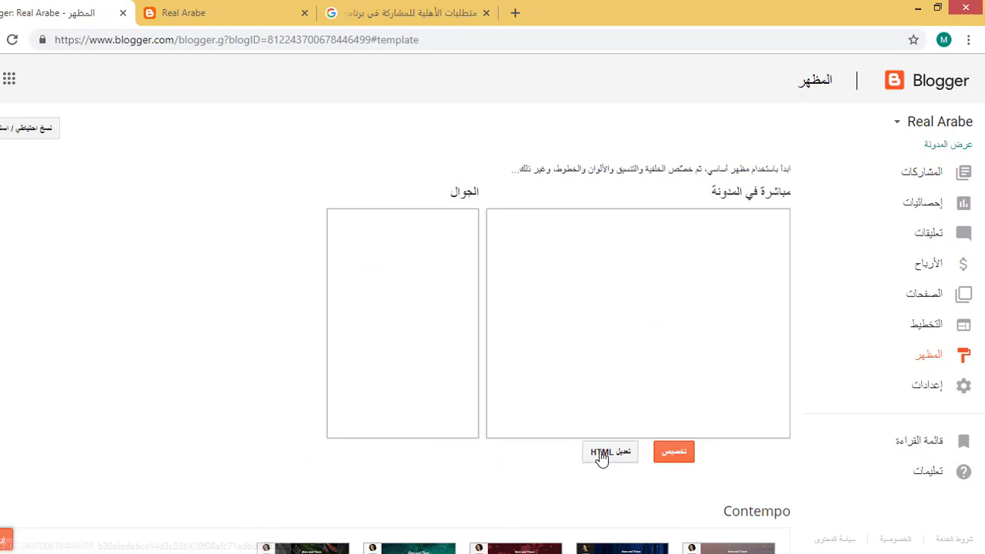
left_click(605, 454)
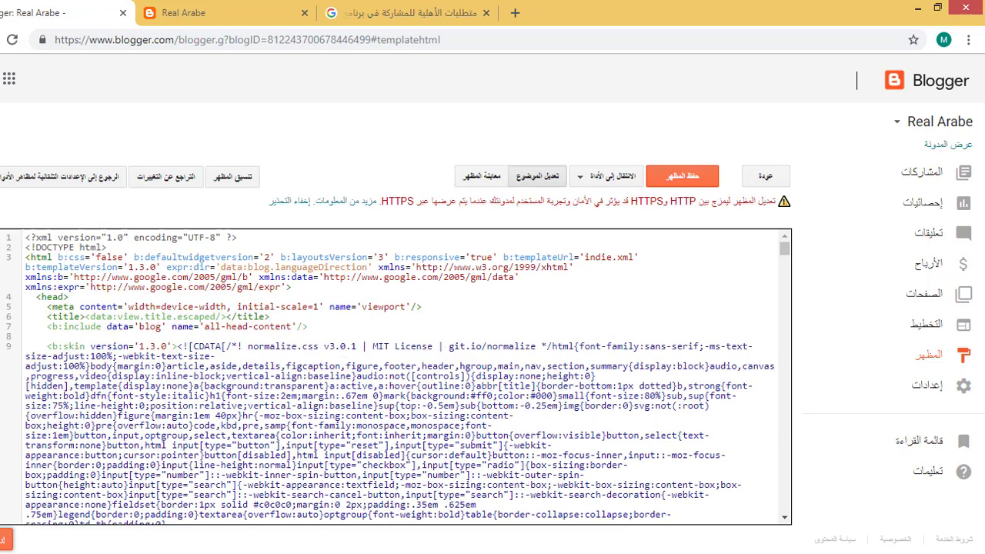
left_click(294, 509)
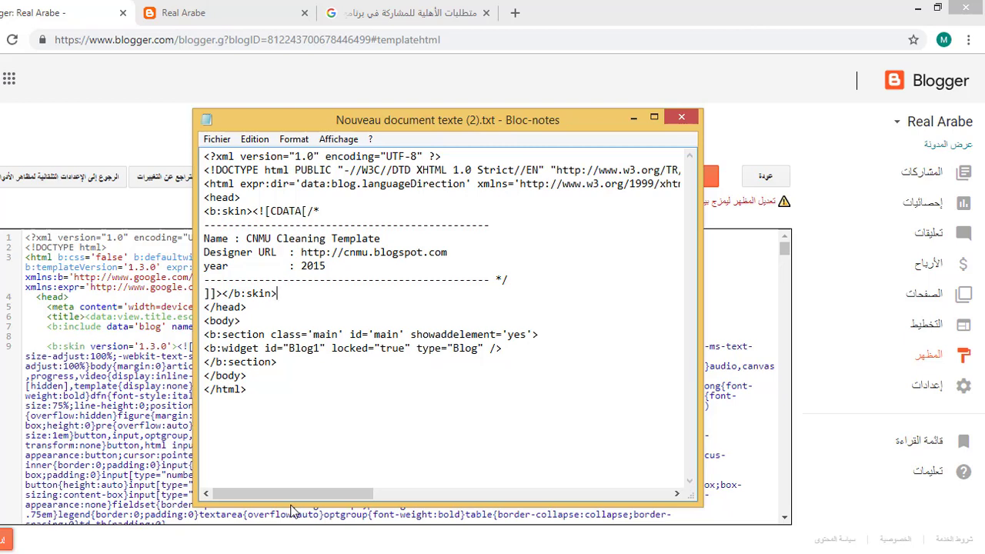
Copy all the CNMU Cleaning Template code, replace the blog theme's entire HTML with it and save the theme.
left_click(320, 435)
key("ctrl+a")
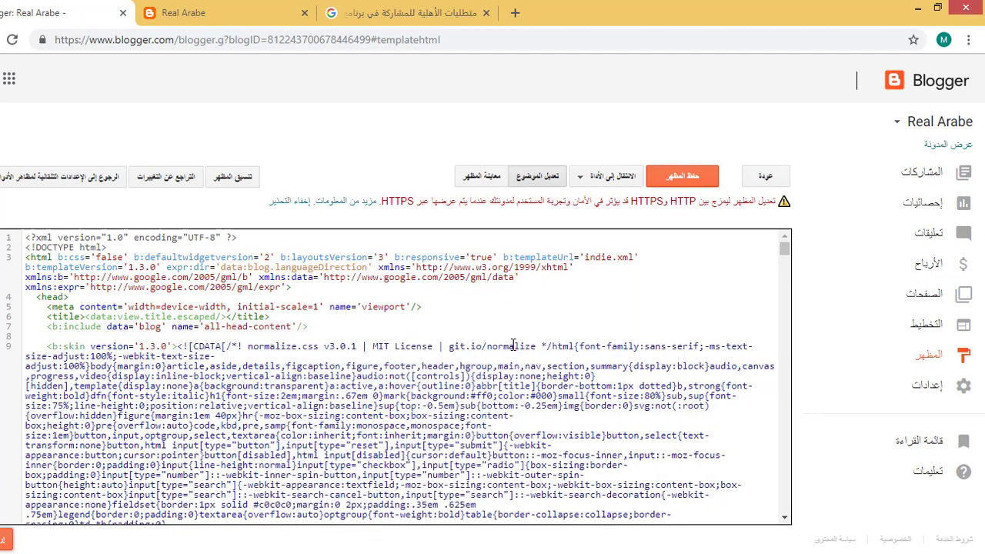
key("ctrl+a")
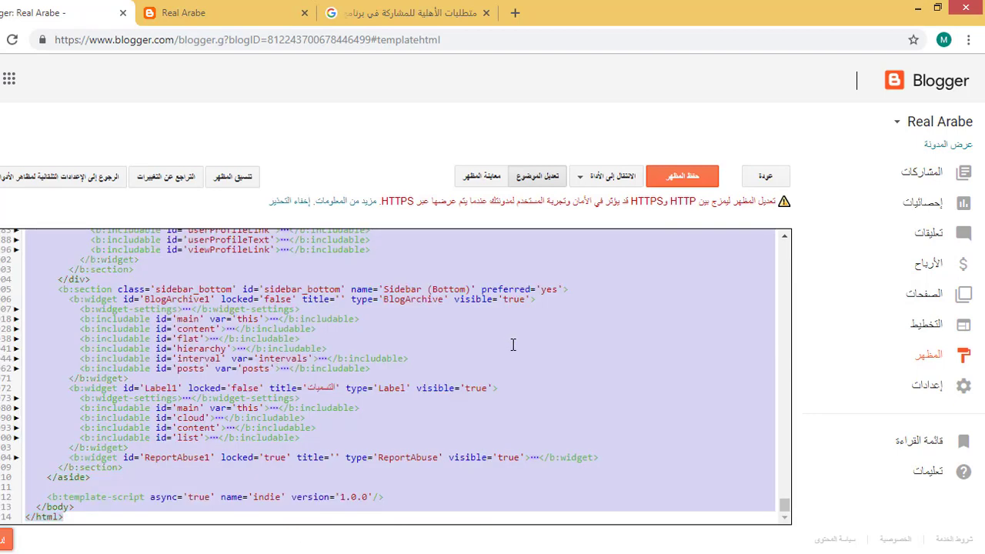
key("ctrl+v")
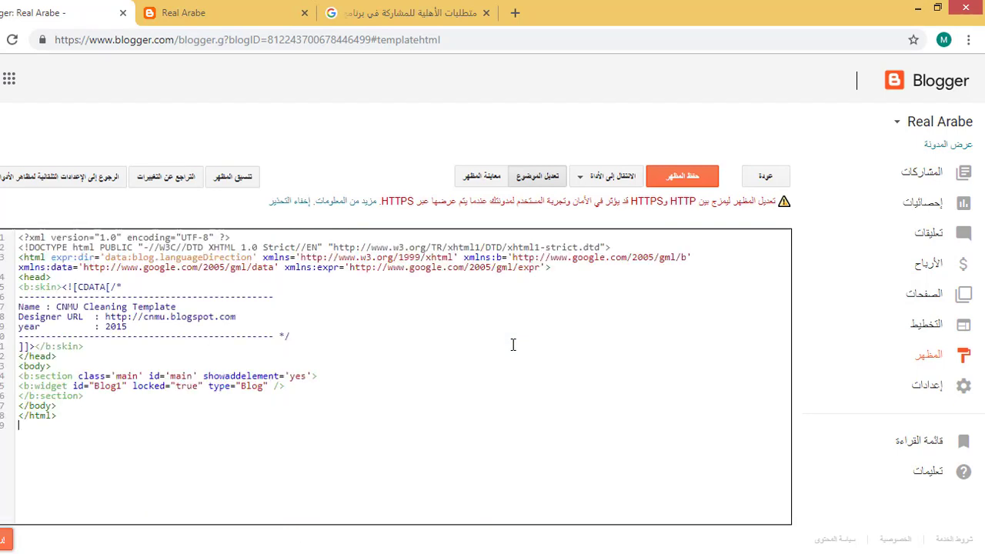
left_click(684, 176)
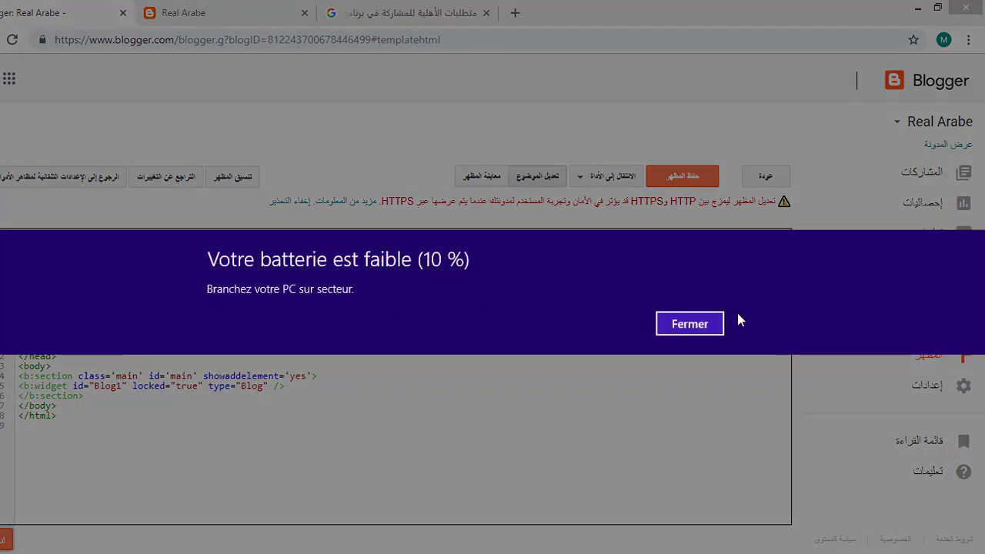
left_click(690, 324)
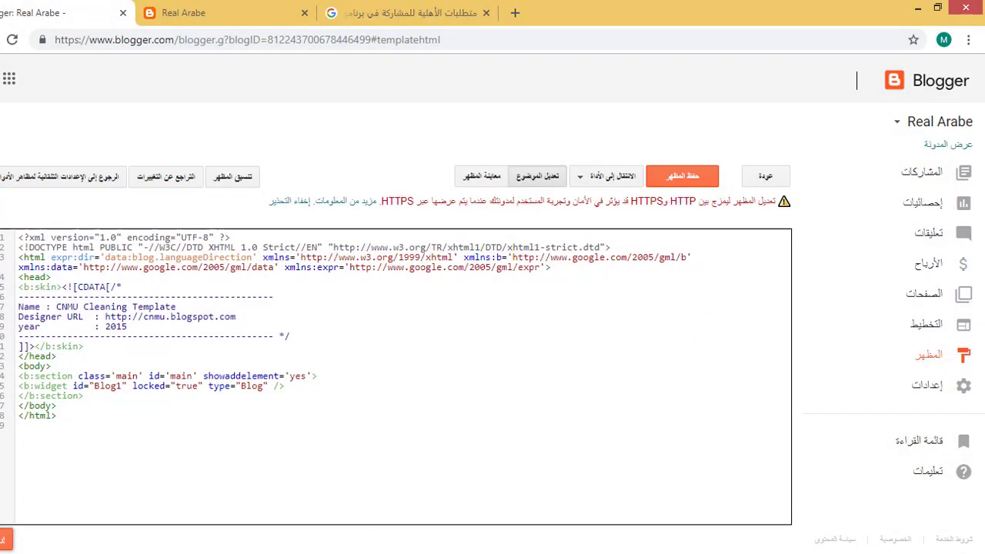
Bring up the ALPHA MAG.xml file in Notepad and copy its entire template code.
mouse_move(388, 527)
left_click(429, 492)
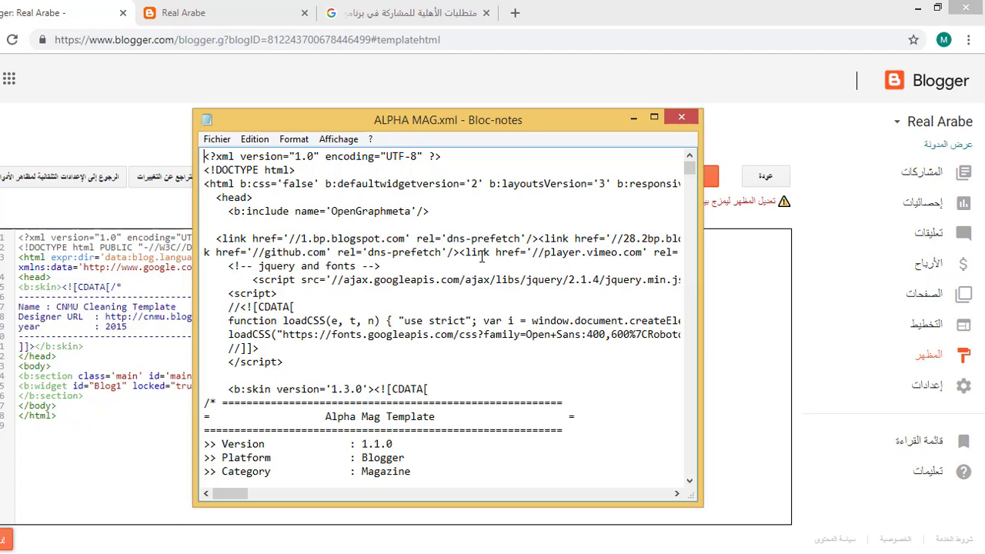
key("ctrl+a")
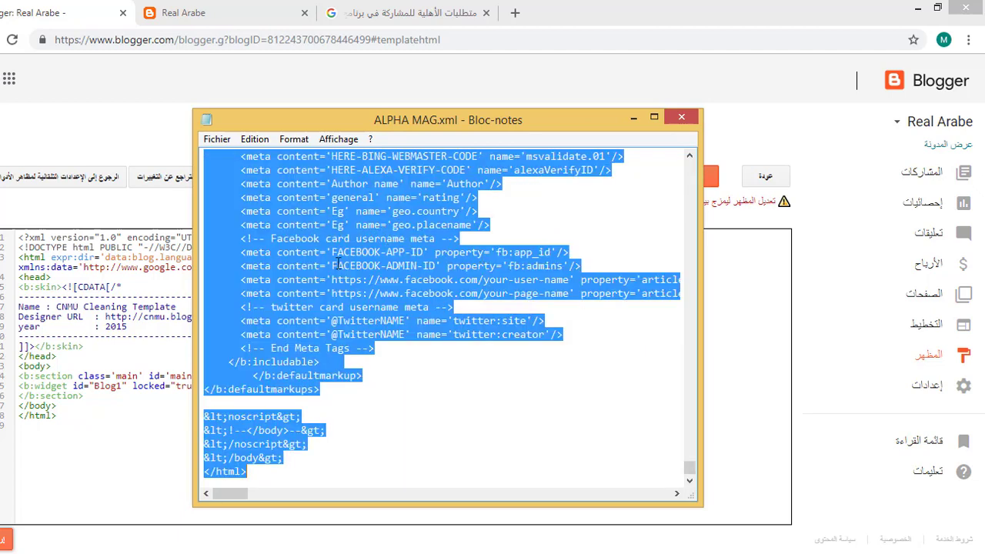
left_click(633, 117)
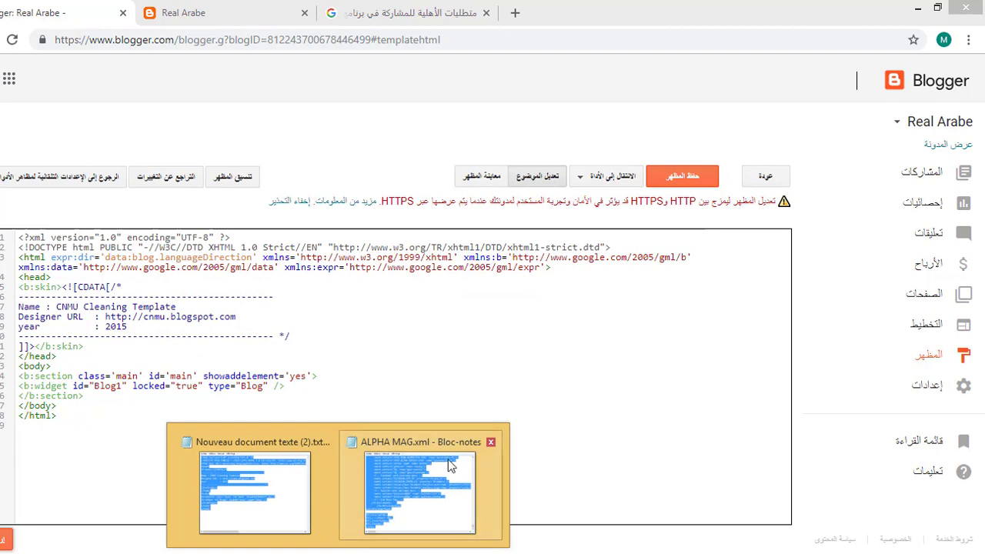
left_click(443, 470)
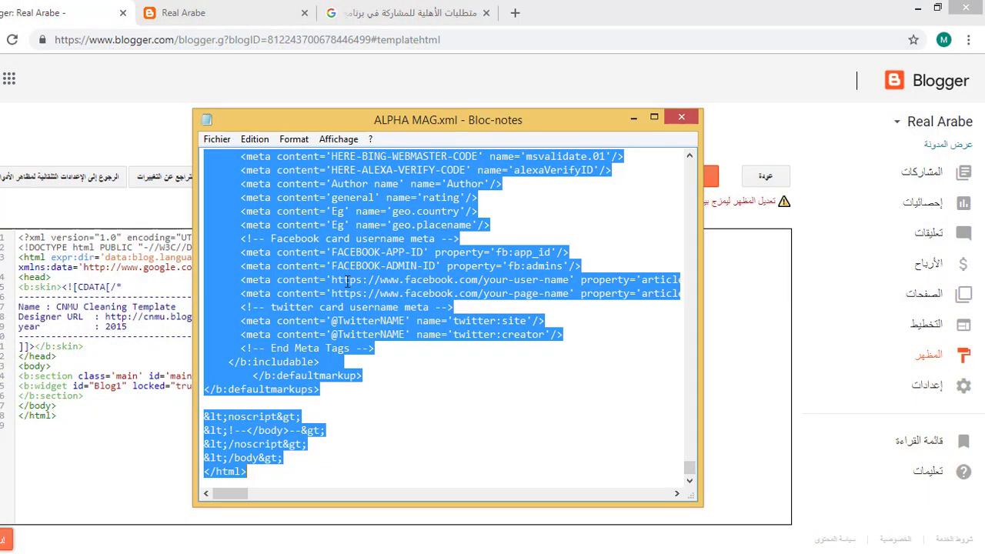
Replace the cleaning code in the theme's HTML with the copied ALPHA MAG code, save the theme and open the live blog.
left_click(92, 362)
key("ctrl+a")
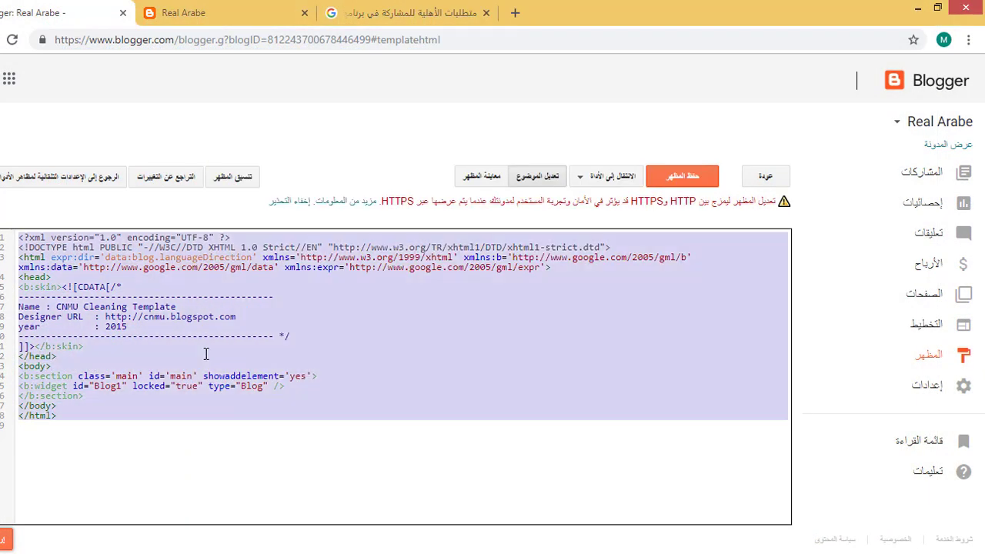
key("Delete")
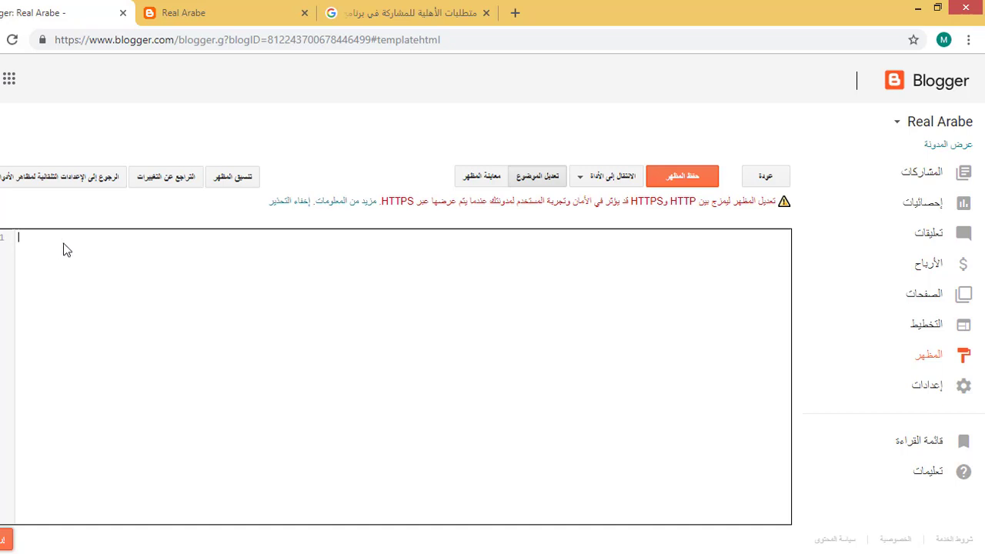
key("ctrl+v")
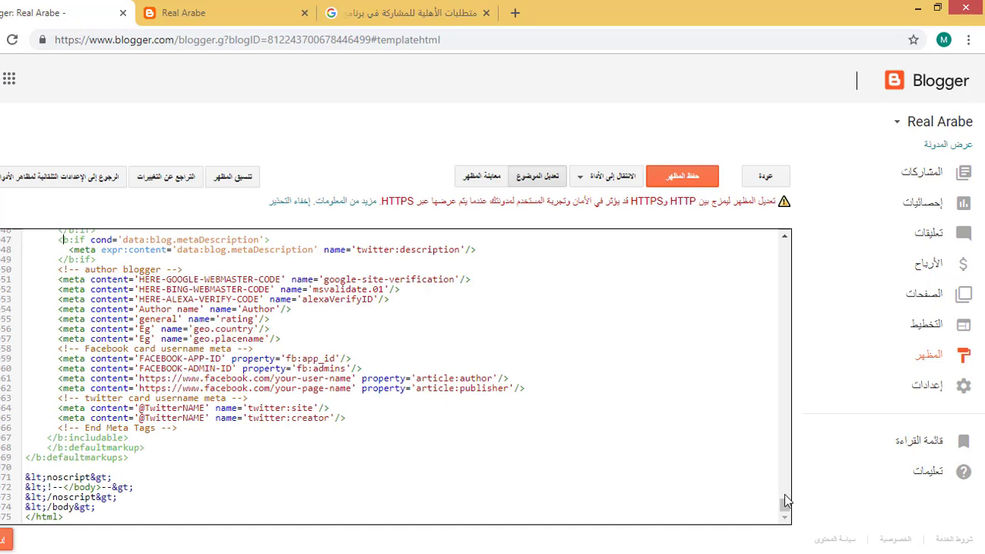
left_click_drag(785, 508, 776, 246)
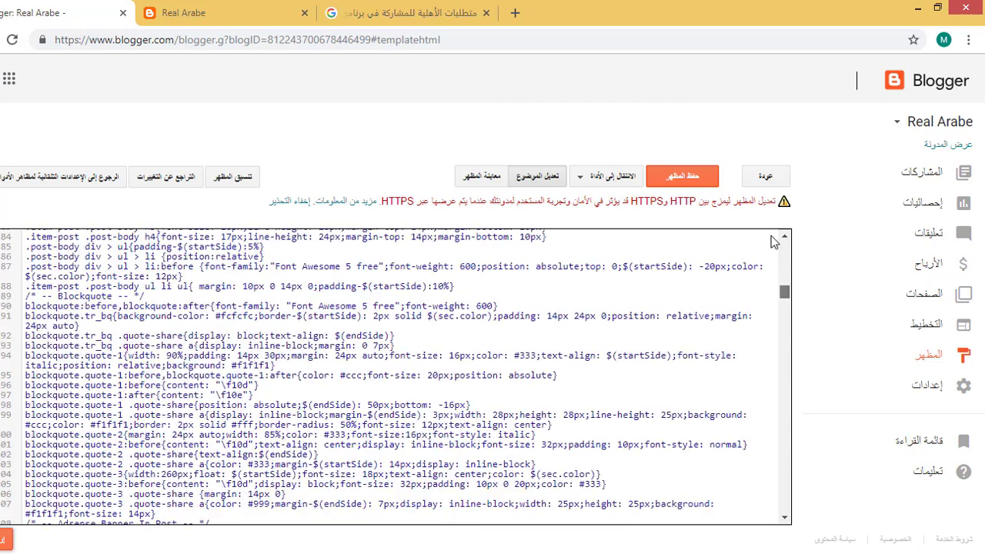
left_click(689, 179)
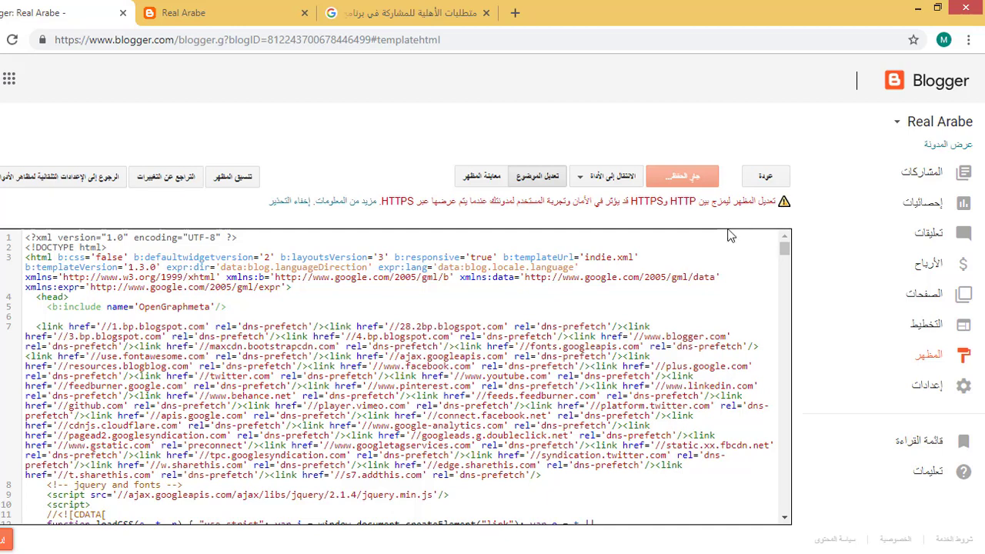
left_click(938, 145)
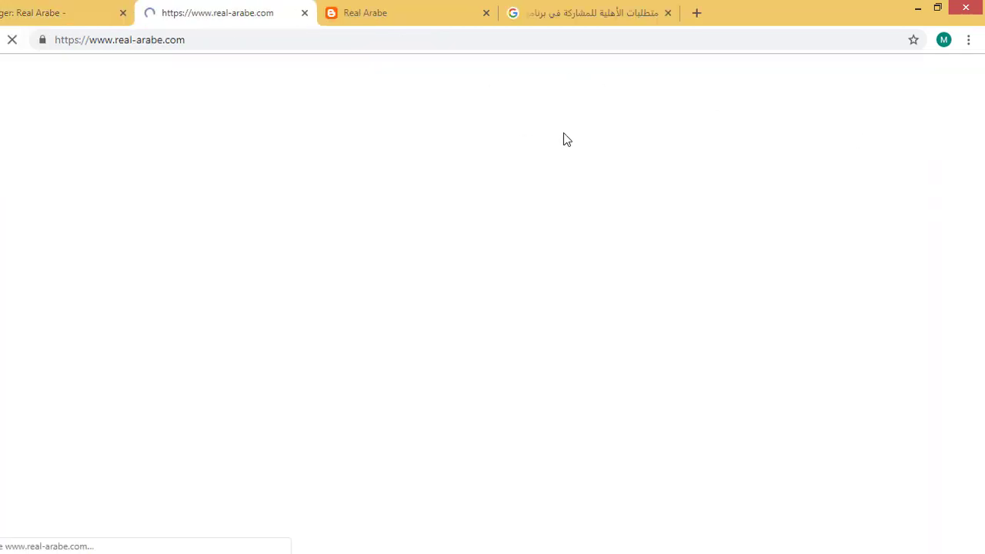
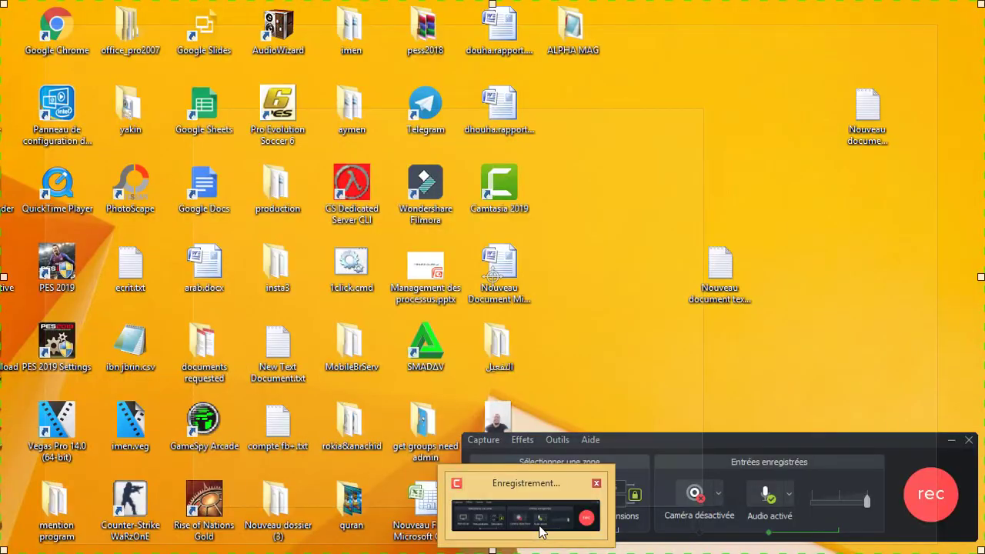
left_click(538, 518)
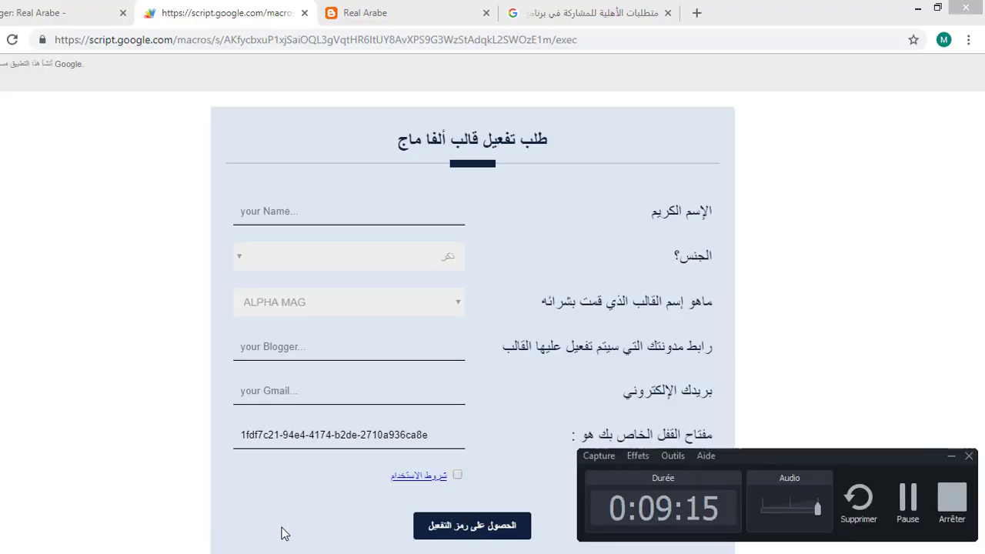
left_click(908, 505)
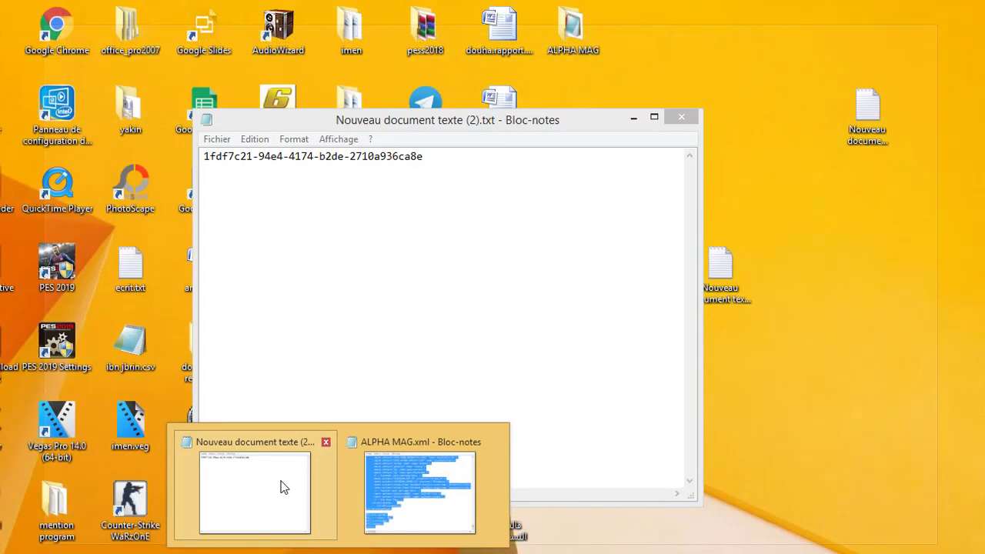
Check the lock key kept in "Nouveau document texte (2).txt" and submit the completed ALPHA MAG activation form to request the activation code.
left_click(281, 484)
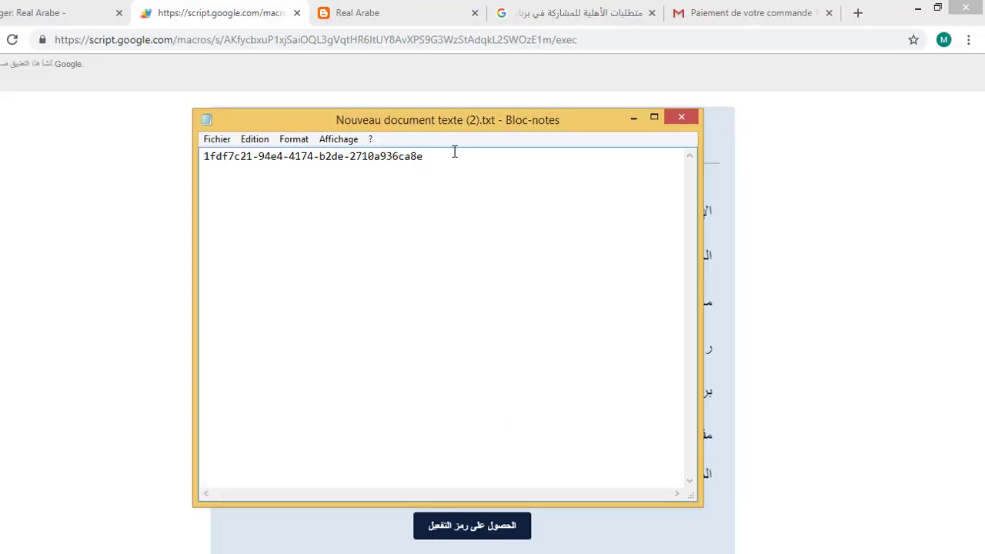
left_click(634, 118)
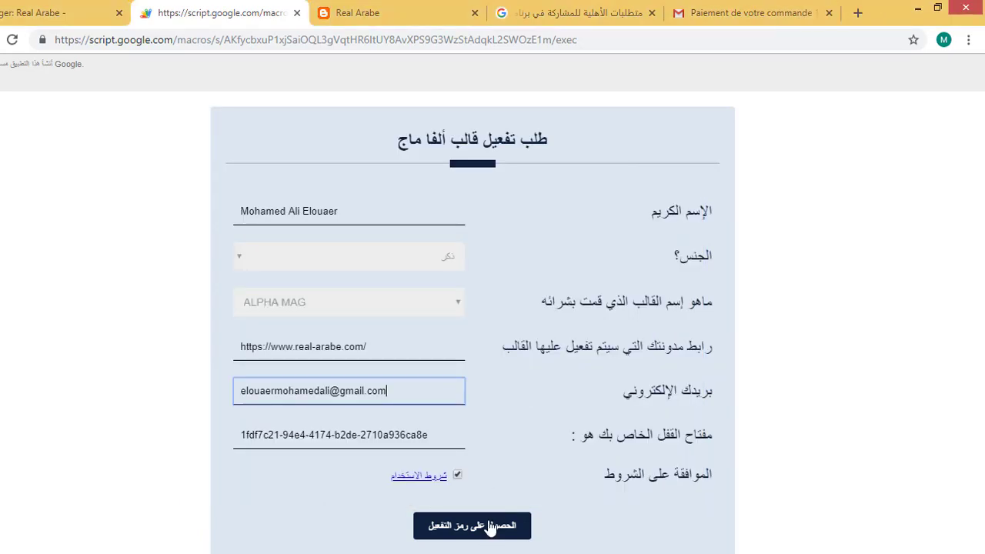
left_click(489, 526)
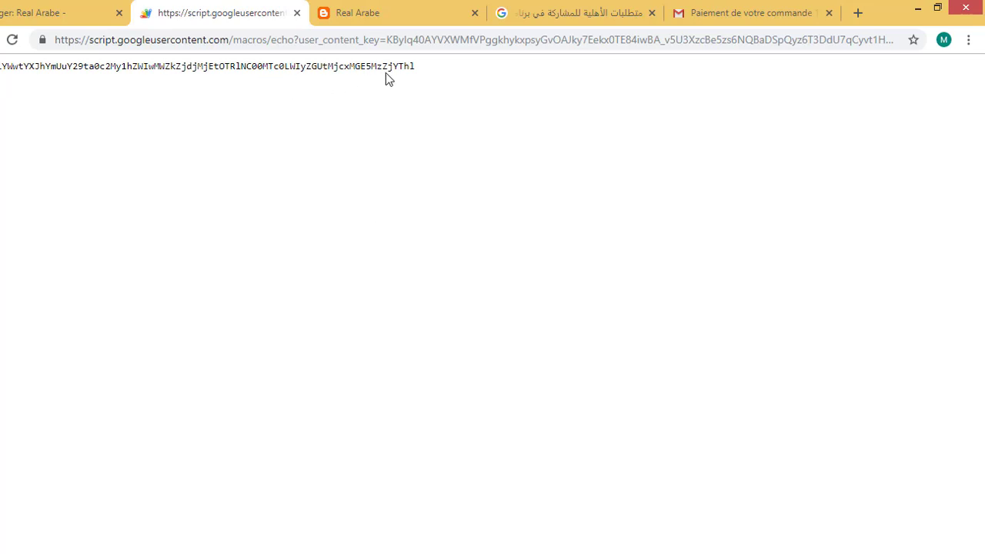
Copy the generated activation code, paste it on a new line under the lock key in "Nouveau document texte (2).txt" and save the file.
left_click_drag(416, 67, 2, 73)
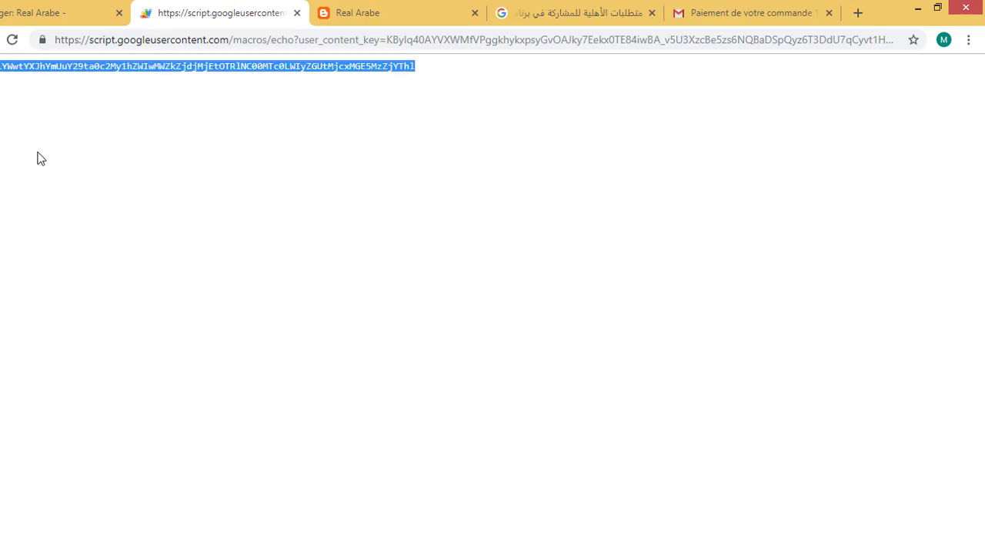
left_click(292, 553)
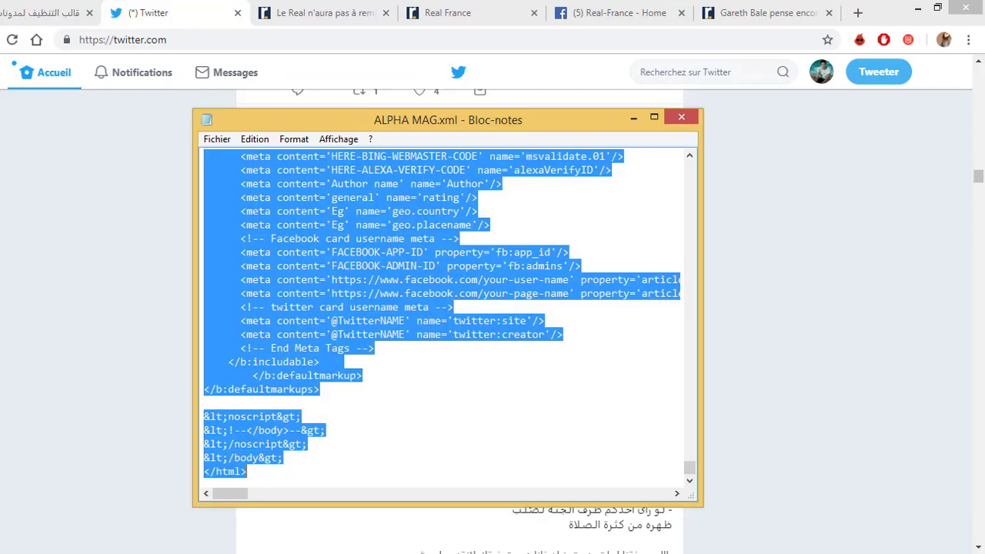
left_click(293, 553)
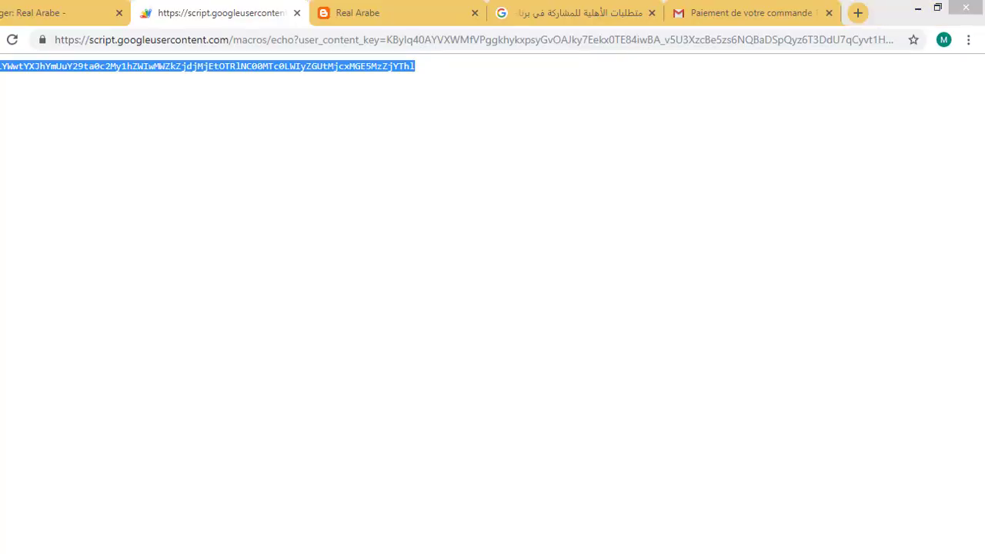
left_click(260, 511)
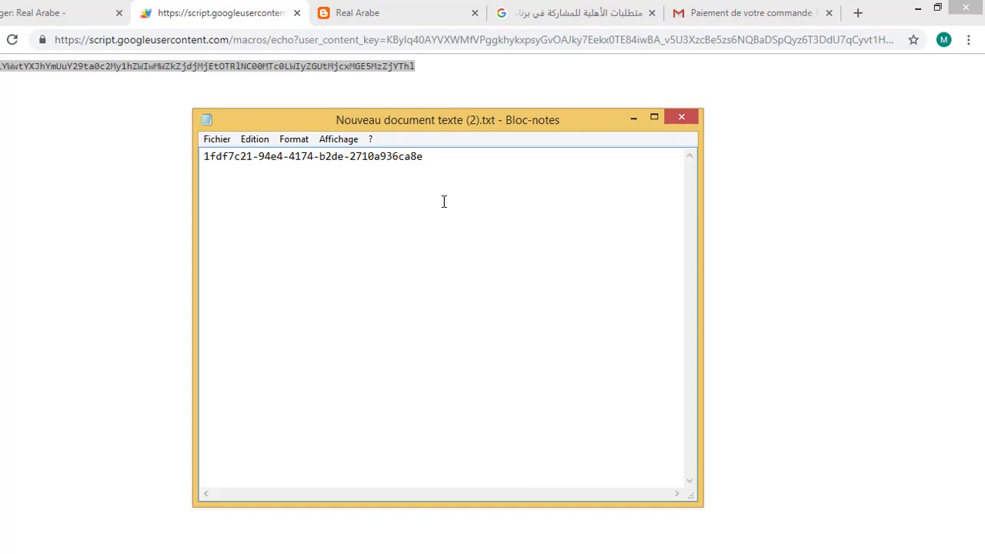
key("Return")
key("ctrl+v")
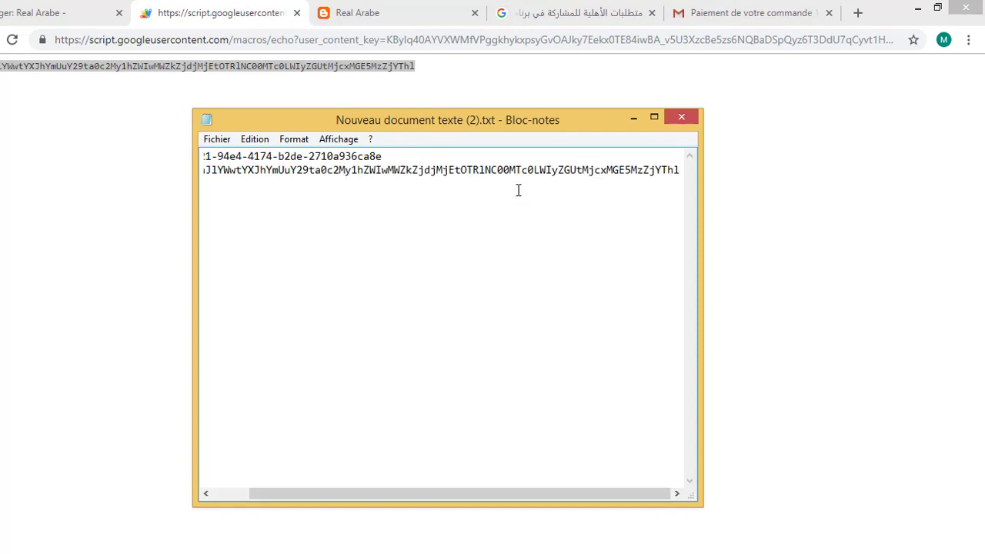
left_click(217, 139)
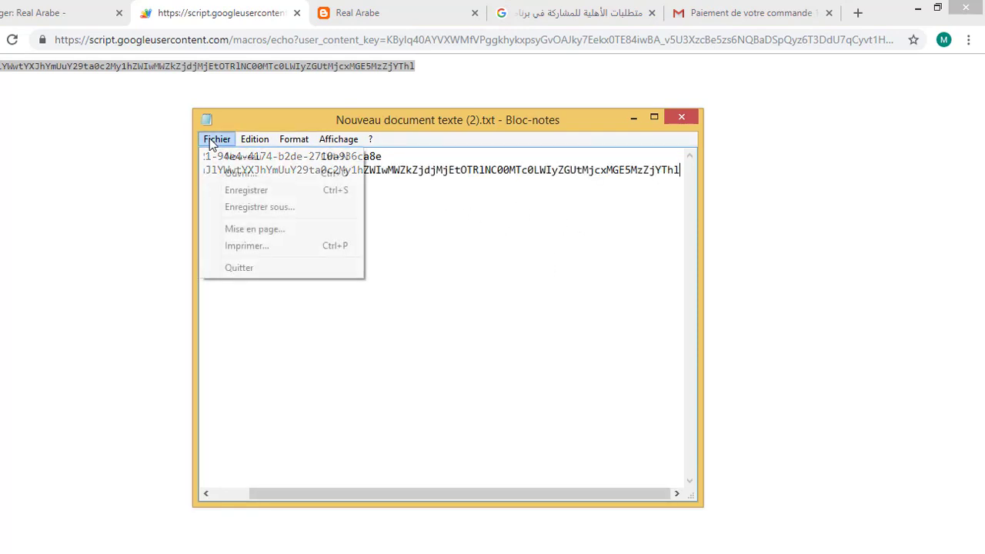
left_click(261, 191)
Go to the blog's Layout page and open the template activation gadget (أداة تفعيل القالب) in the License section for editing.
left_click(180, 7)
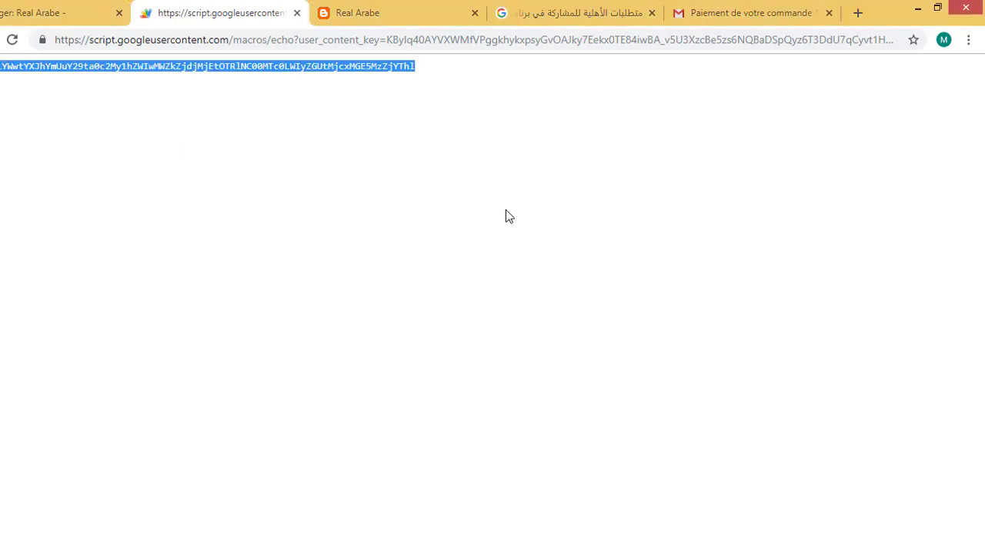
left_click(86, 17)
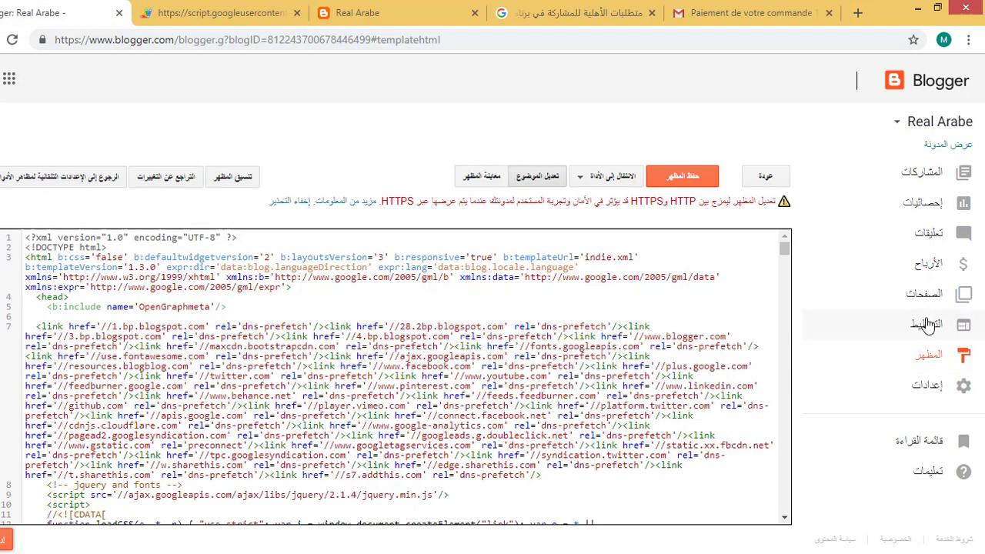
left_click(928, 325)
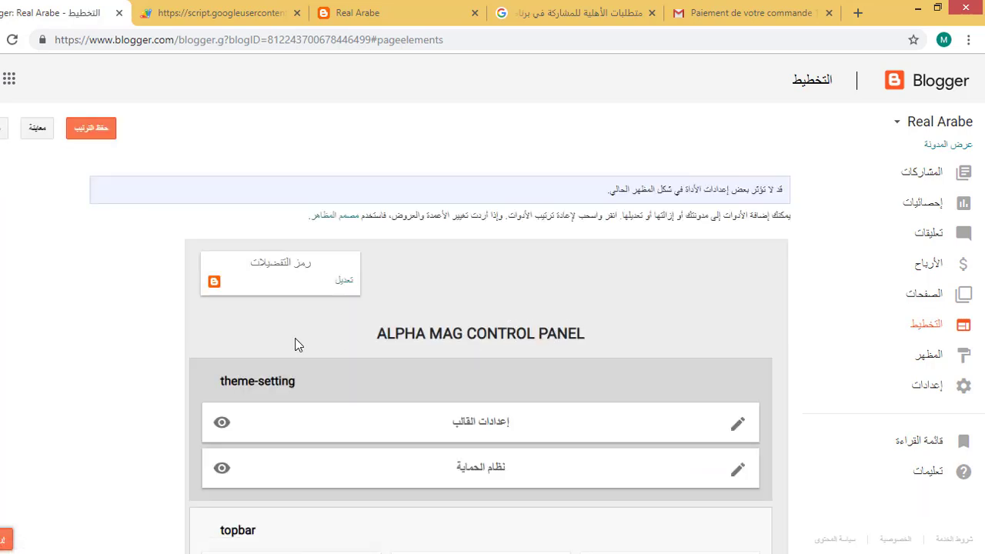
scroll(481, 355, "down", 3)
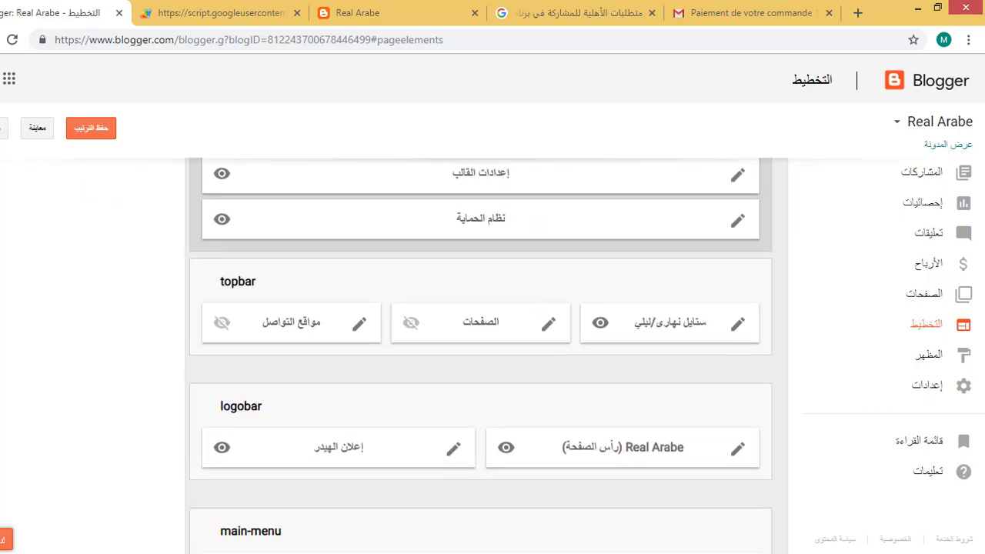
scroll(480, 354, "down", 2)
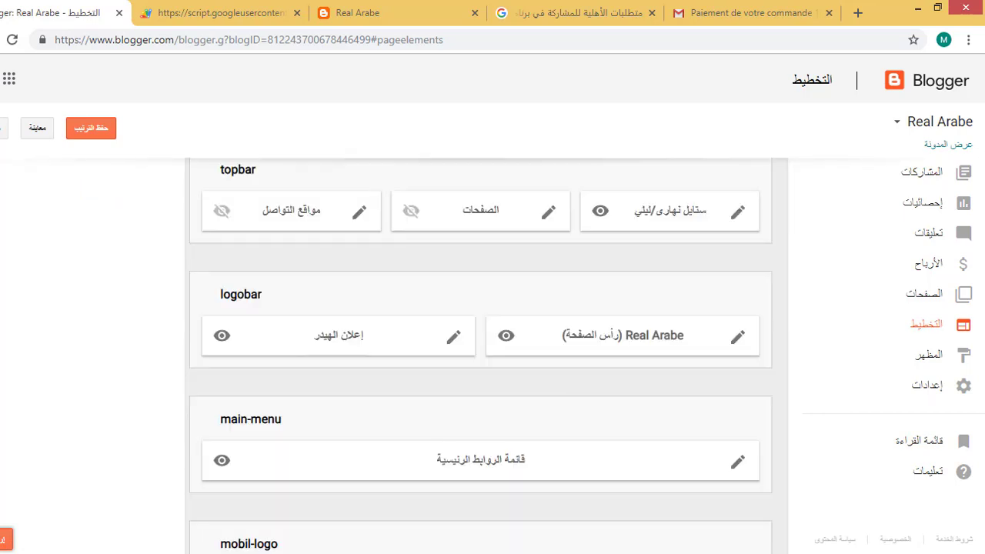
scroll(480, 354, "down", 2)
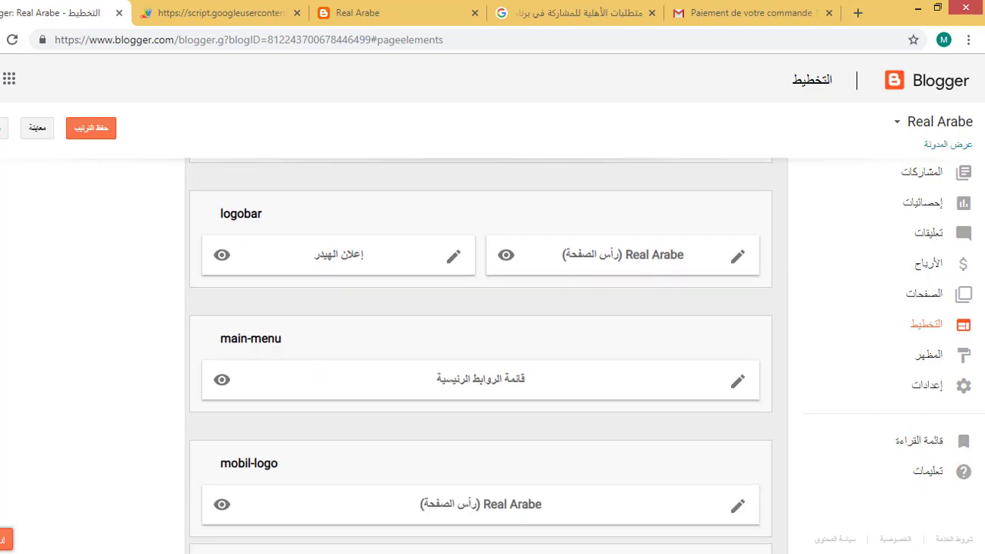
scroll(480, 354, "down", 3)
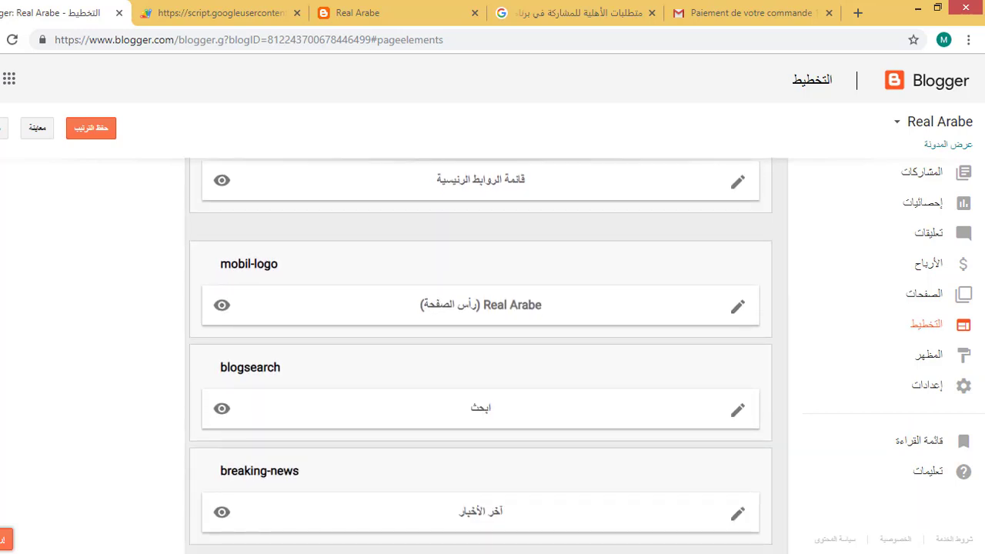
scroll(480, 354, "down", 3)
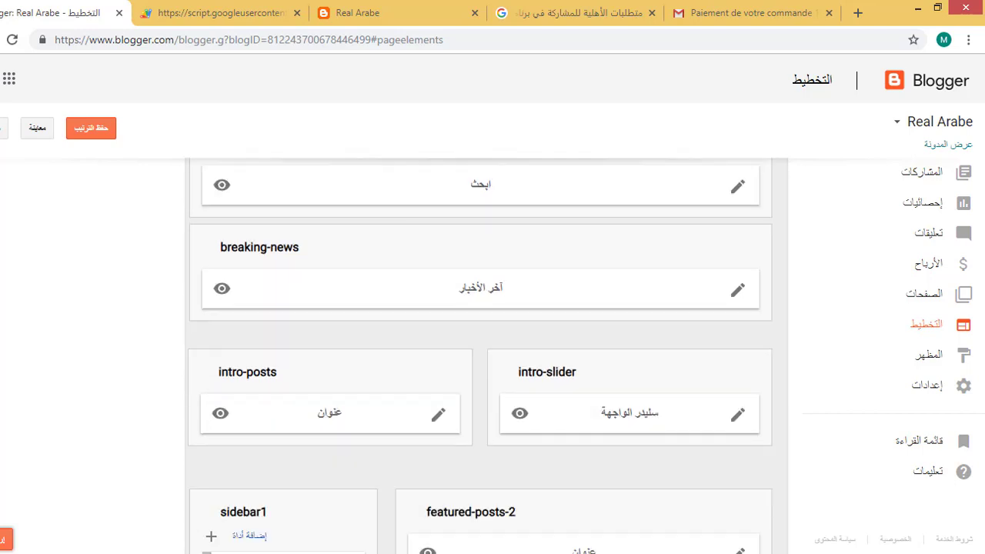
scroll(480, 354, "down", 3)
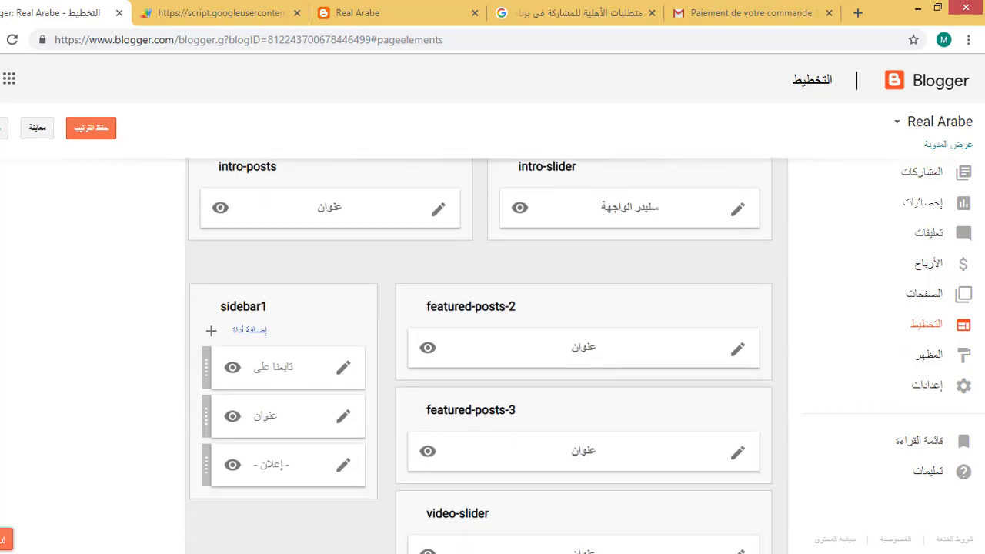
scroll(481, 354, "down", 3)
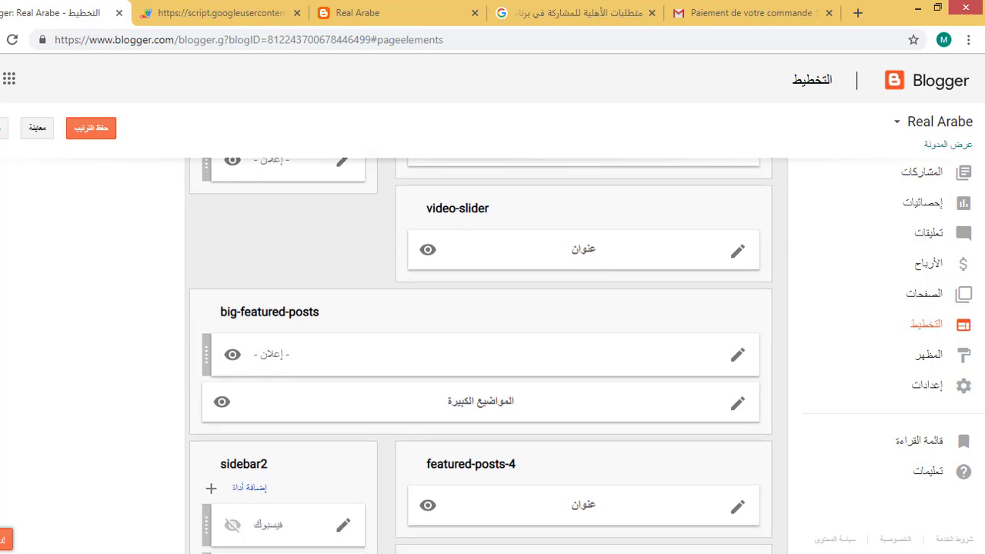
scroll(480, 354, "down", 4)
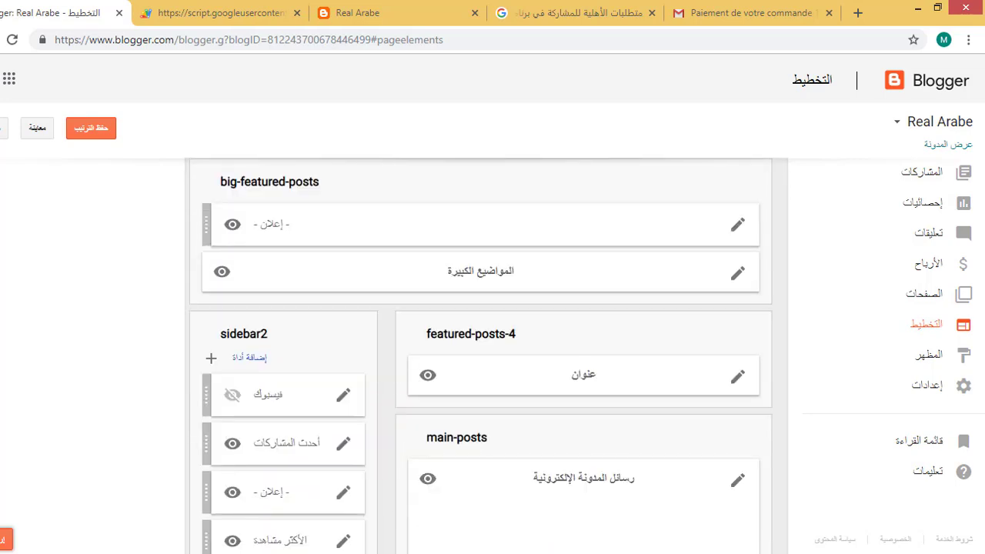
scroll(480, 355, "down", 9)
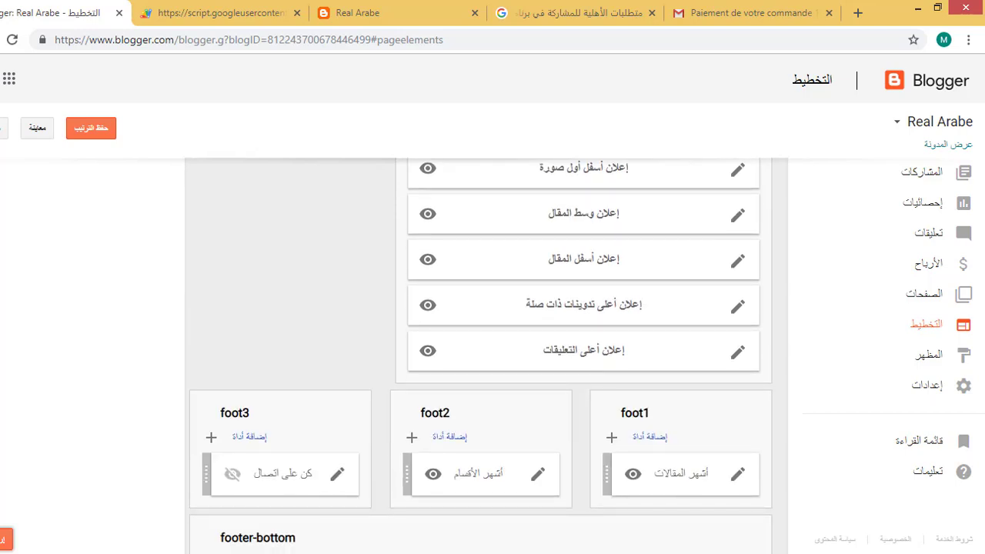
scroll(480, 355, "down", 5)
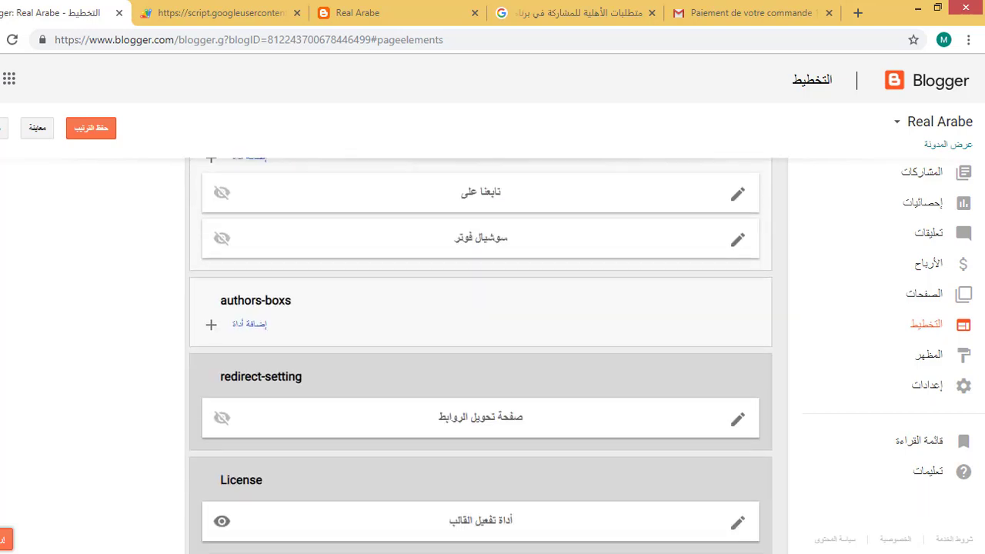
scroll(480, 354, "down", 1)
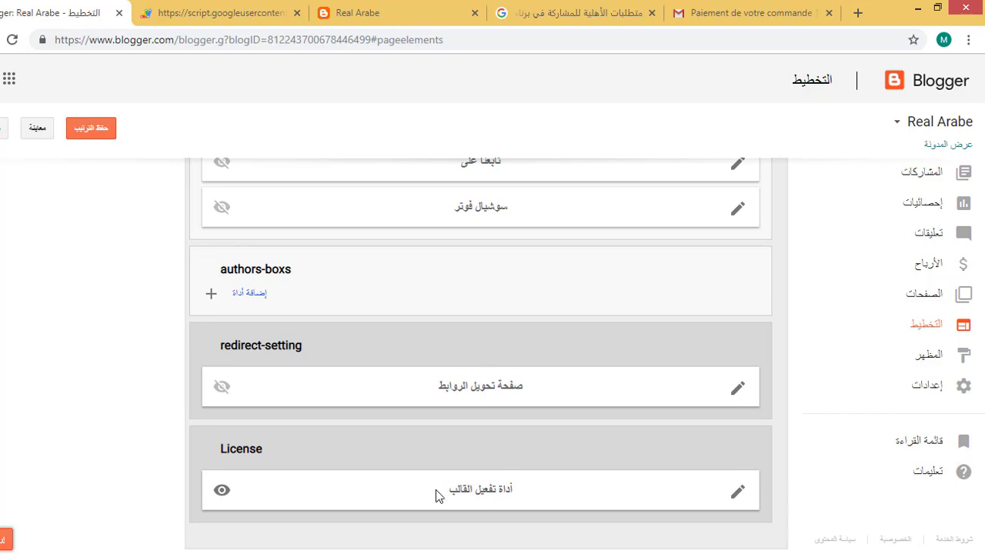
left_click(739, 495)
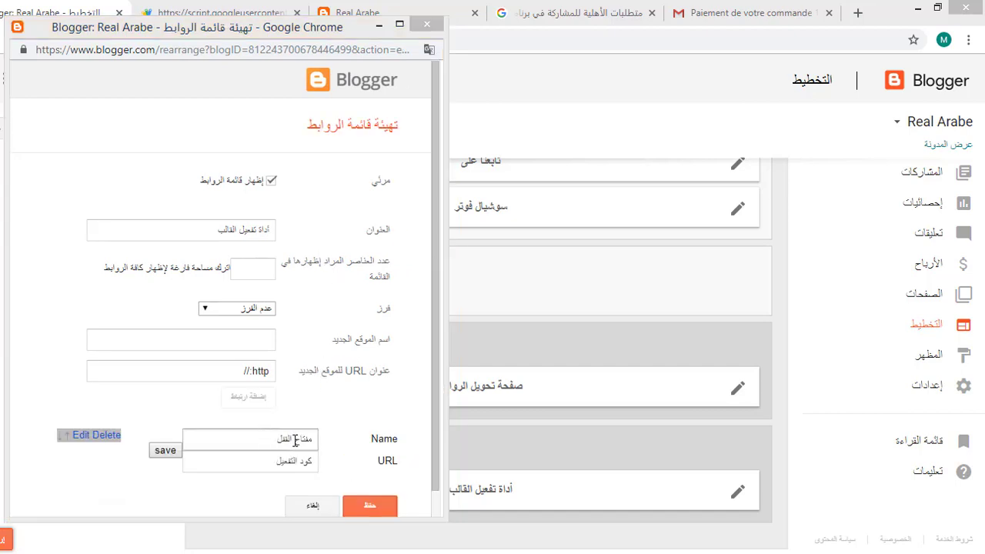
Replace the activation gadget's link name with the lock key copied from "Nouveau document texte (2).txt".
left_click(295, 458)
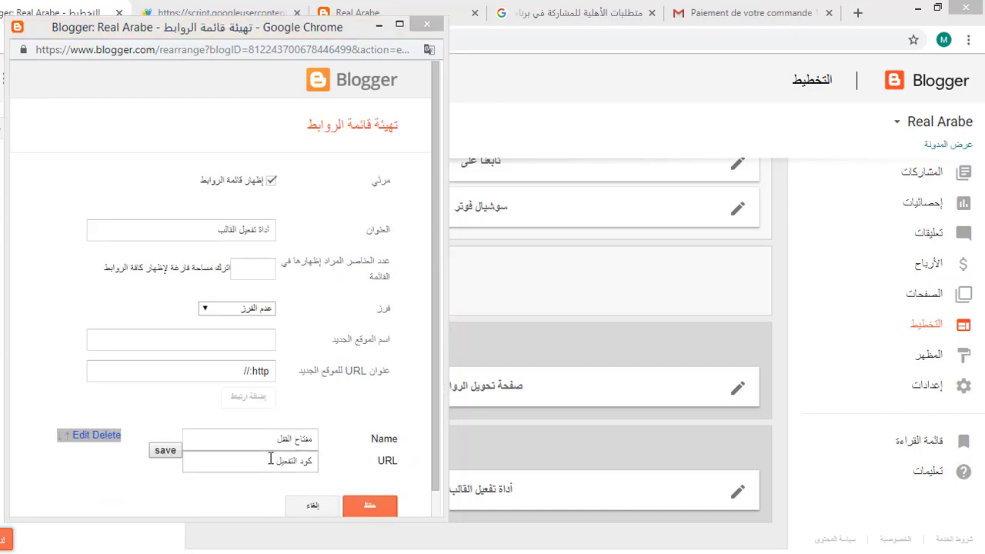
mouse_move(337, 548)
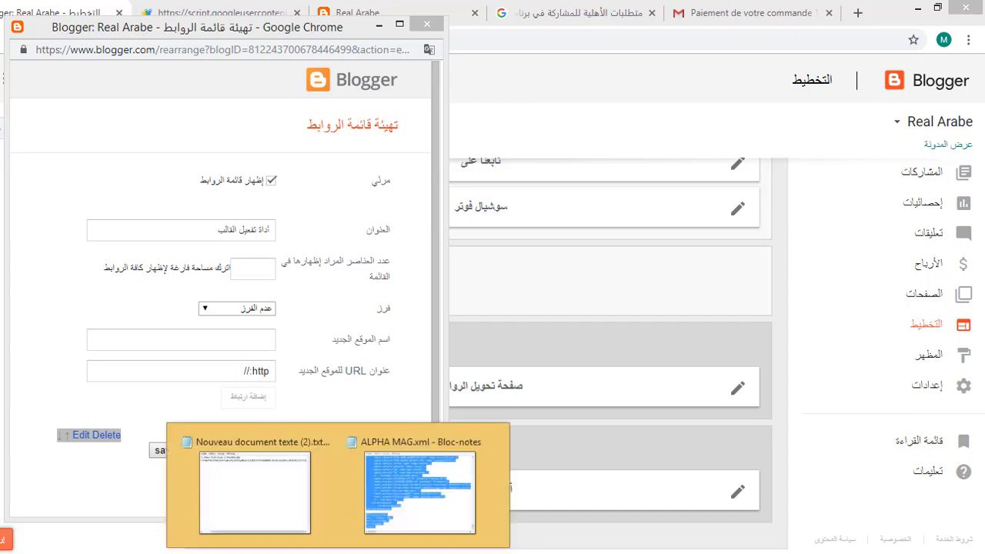
left_click(260, 467)
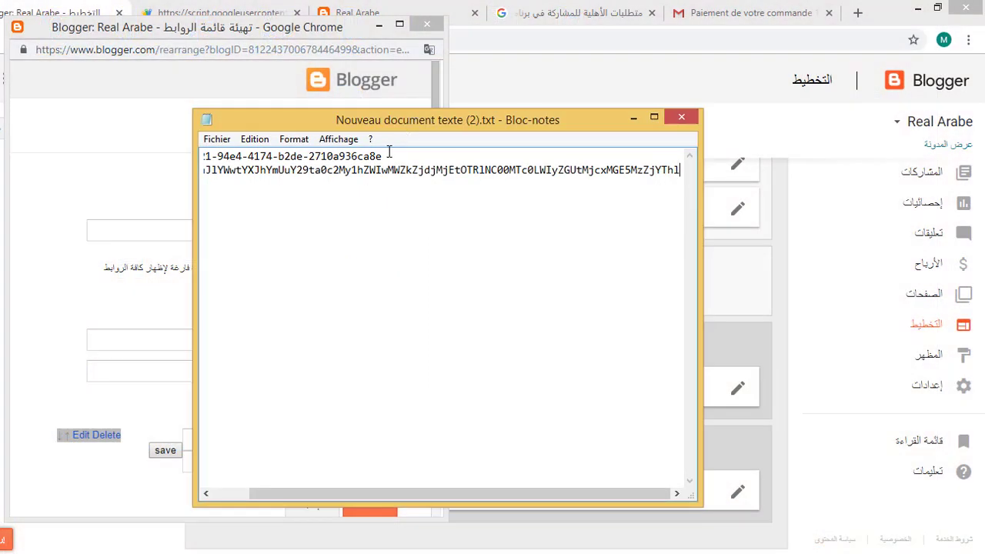
left_click_drag(389, 151, 202, 154)
key("ctrl+c")
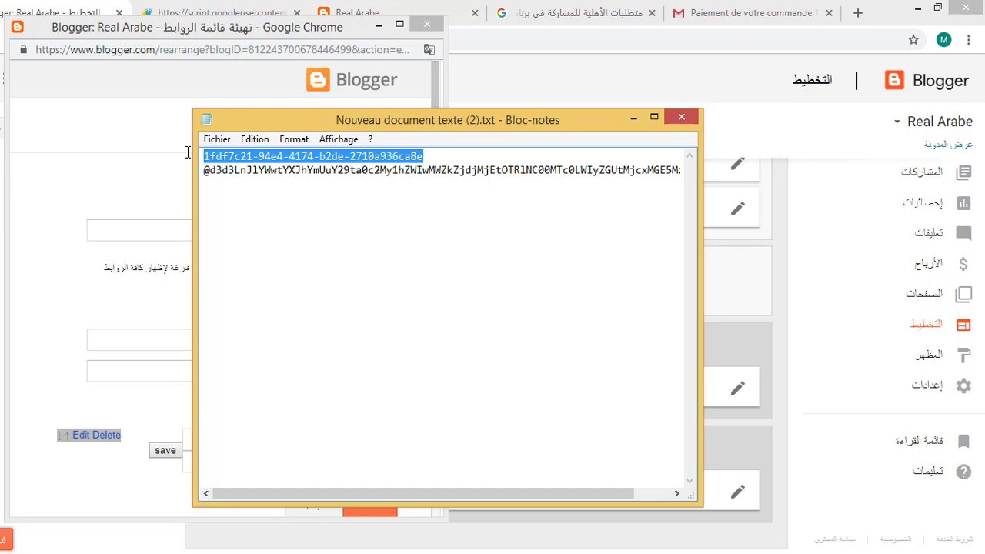
left_click(231, 27)
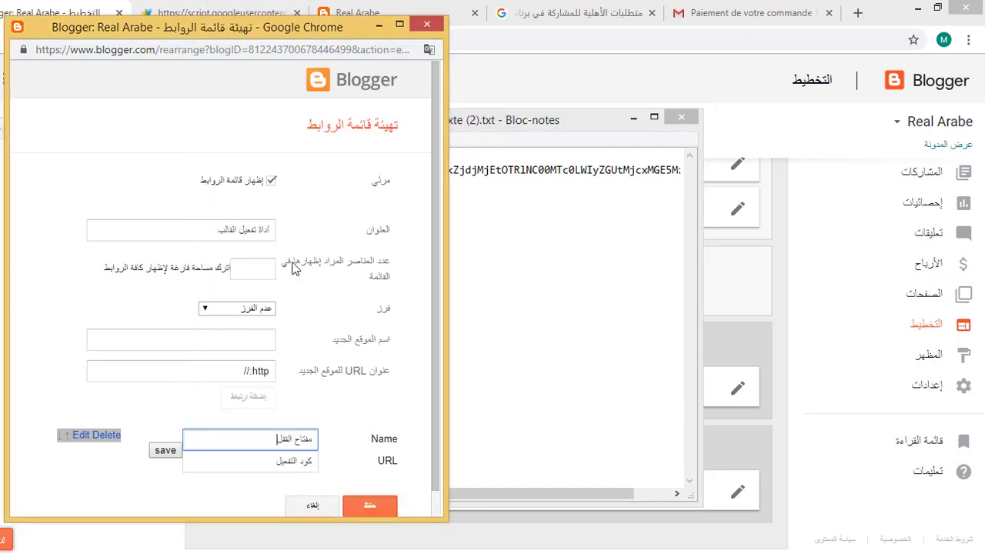
triple_click(276, 440)
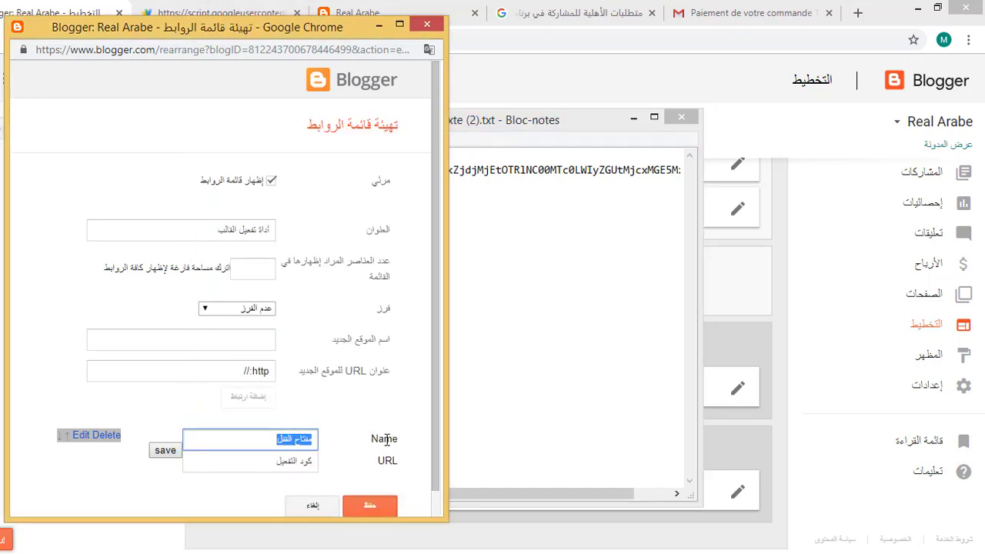
key("ctrl+v")
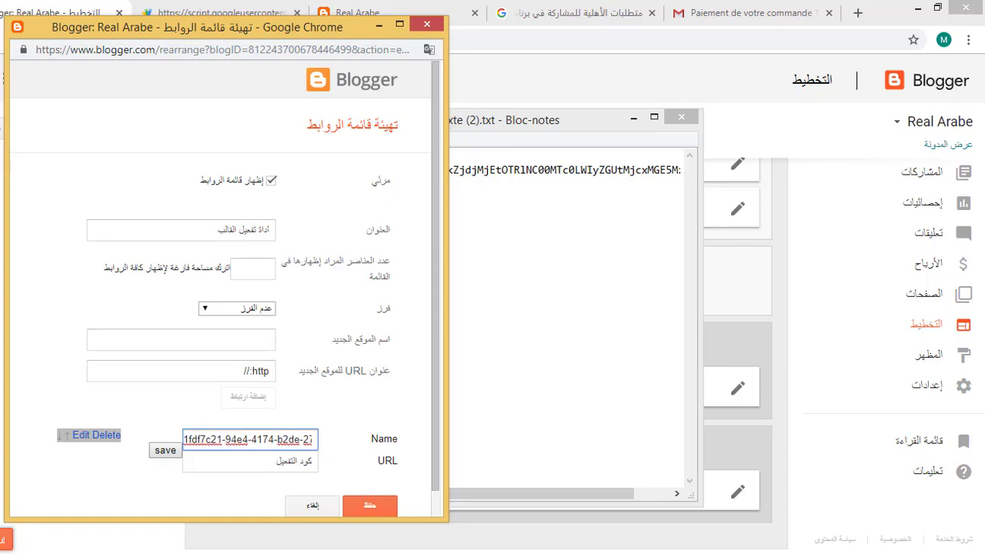
Replace the activation gadget's link URL with the activation code copied from "Nouveau document texte (2).txt" and save the gadget.
left_click(377, 491)
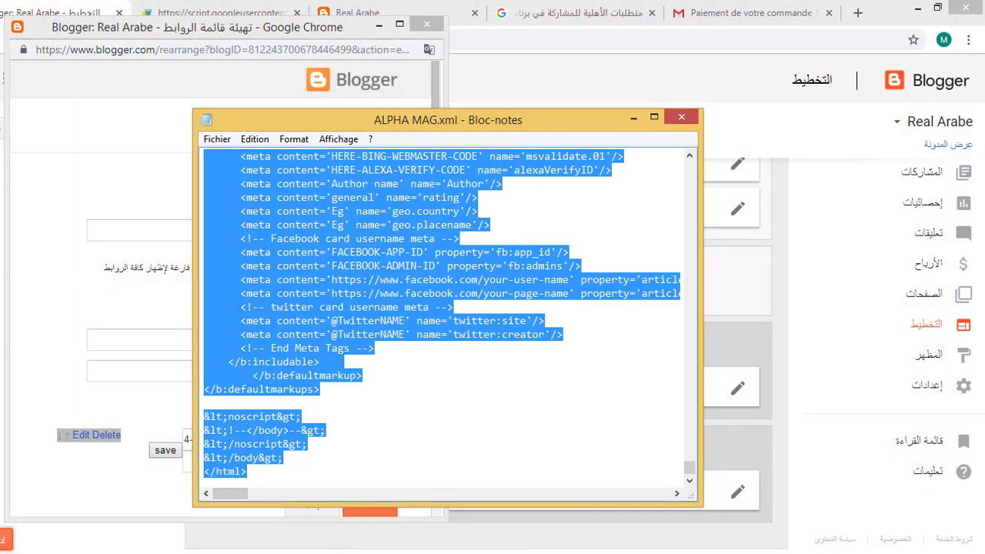
left_click(262, 480)
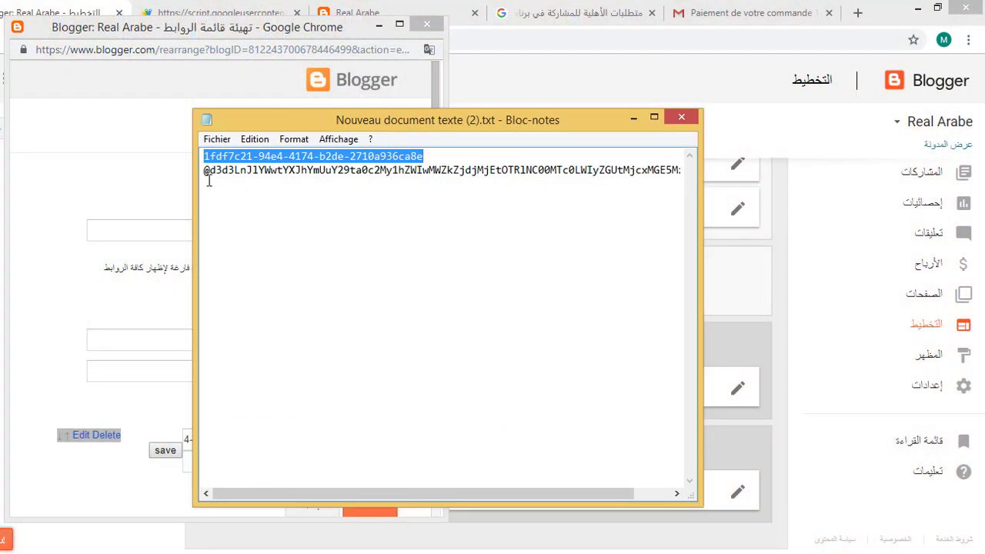
left_click_drag(205, 172, 796, 218)
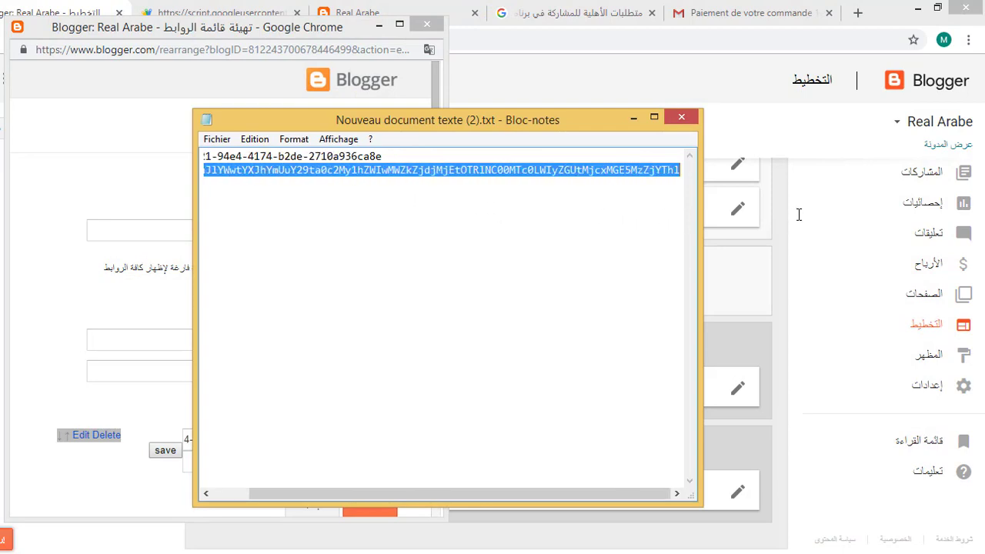
right_click(477, 171)
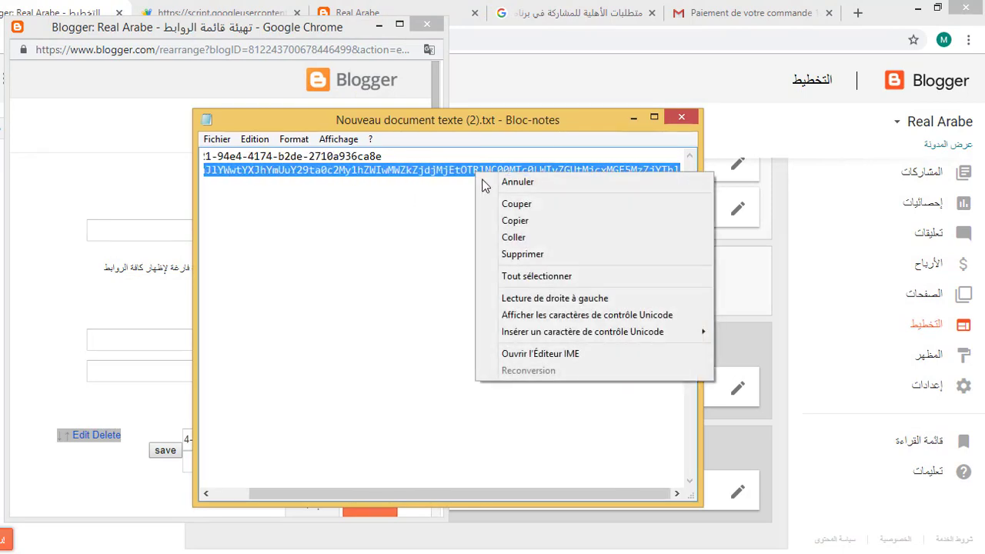
left_click(511, 222)
left_click(284, 31)
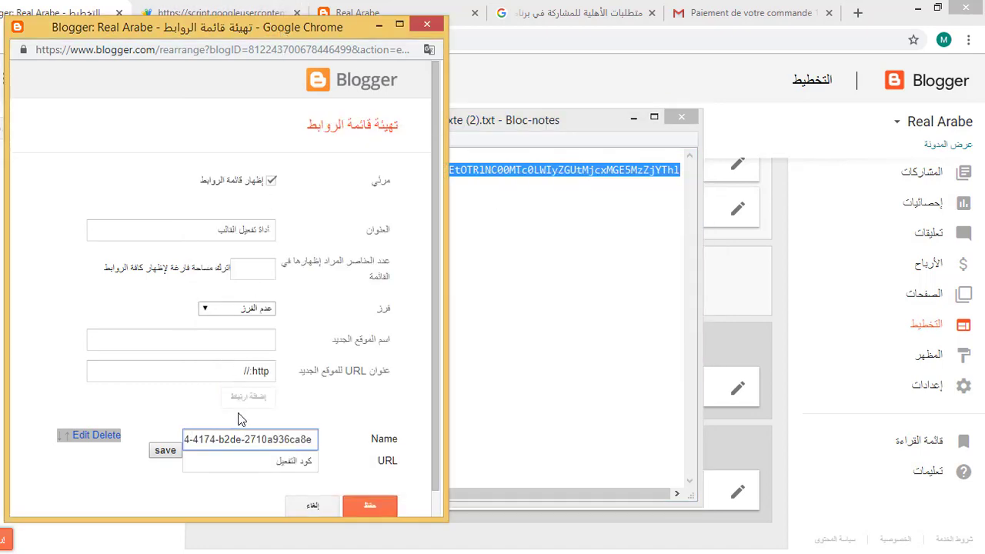
left_click(255, 463)
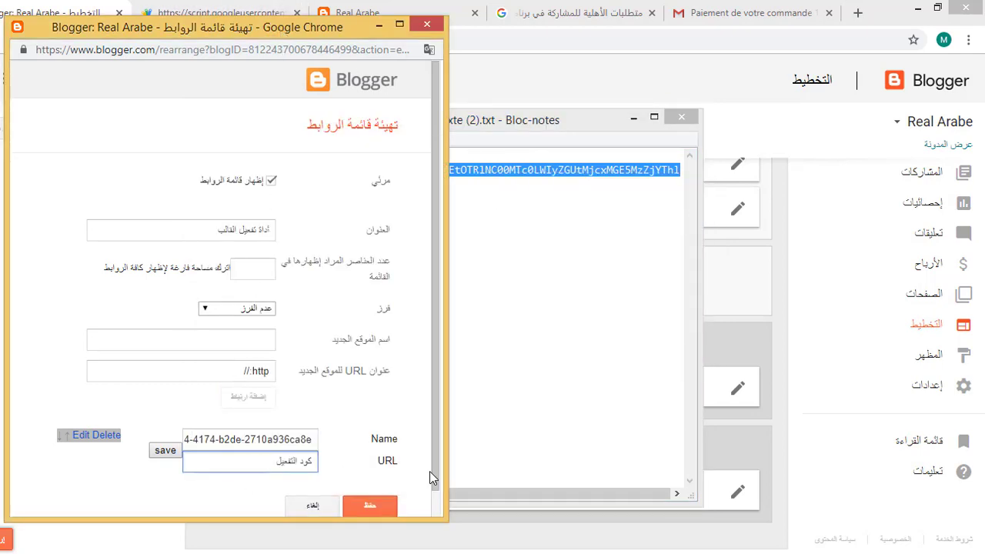
left_click_drag(261, 461, 336, 461)
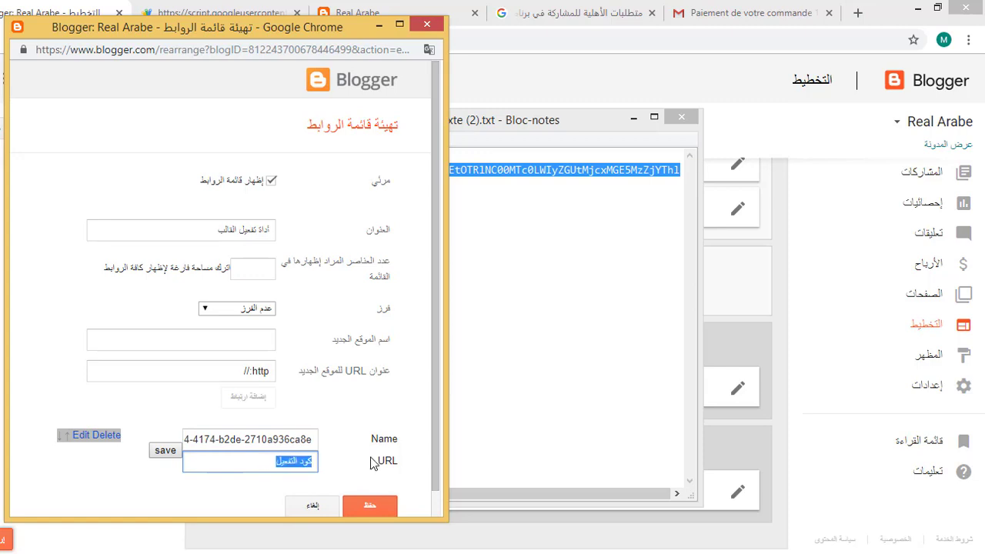
key("ctrl+v")
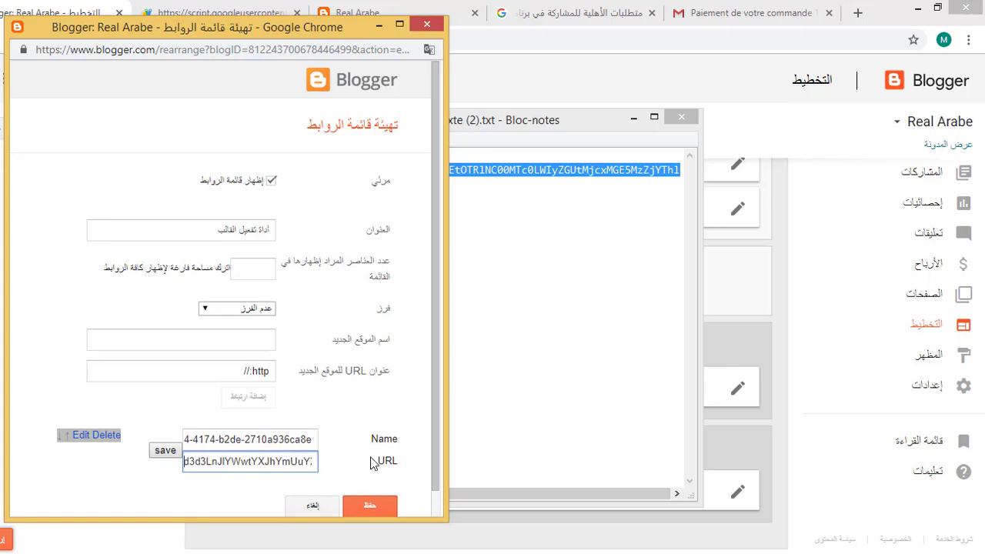
left_click(373, 507)
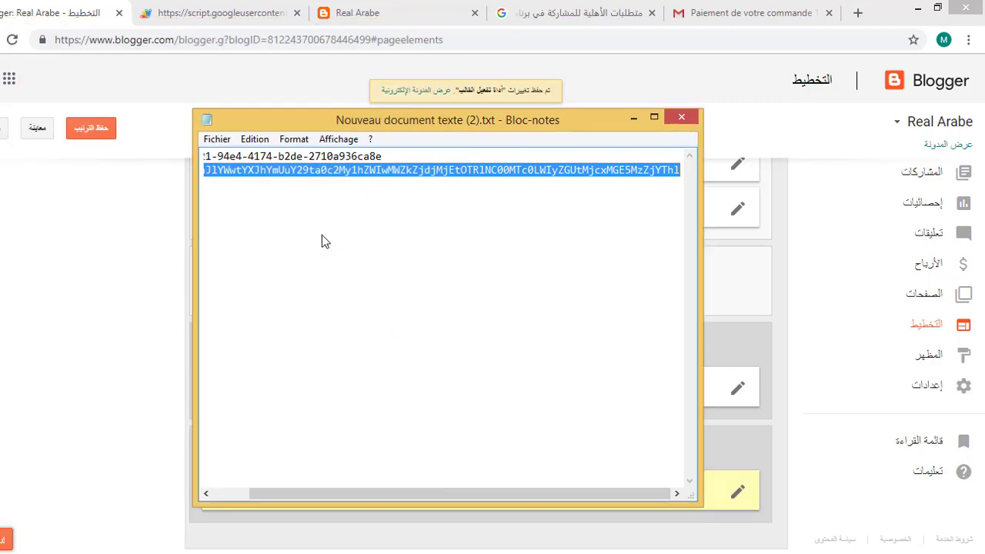
Minimize both Notepad windows and open the live blog to check the template's activation.
left_click(633, 117)
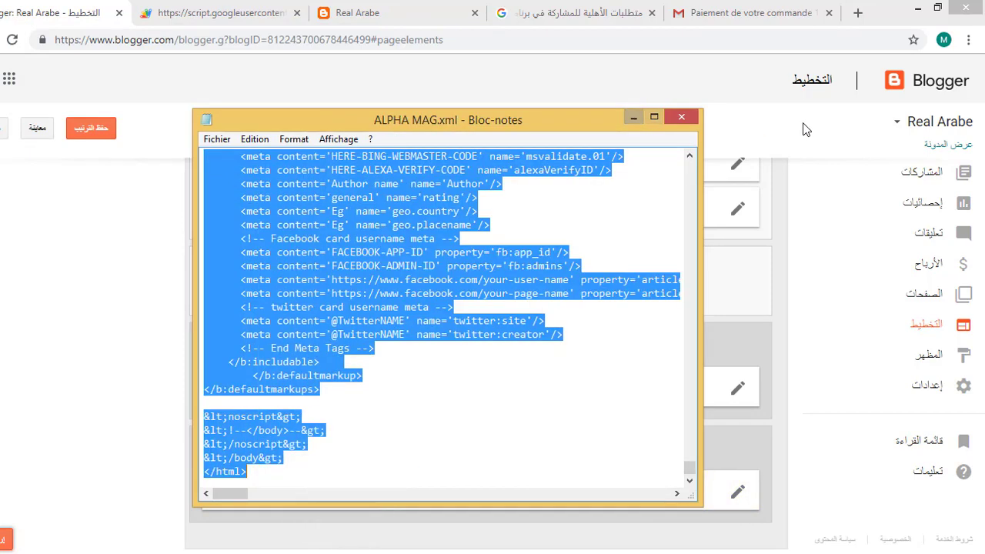
left_click(633, 117)
left_click(944, 146)
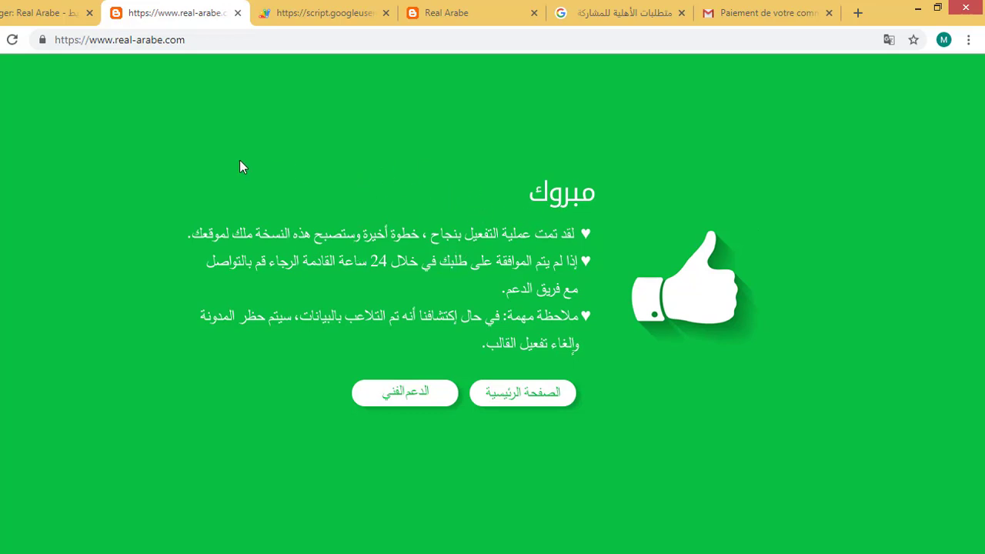
Return to the blog's Layout page and look over its gadget sections from License up to the topbar and logobar.
left_click(25, 13)
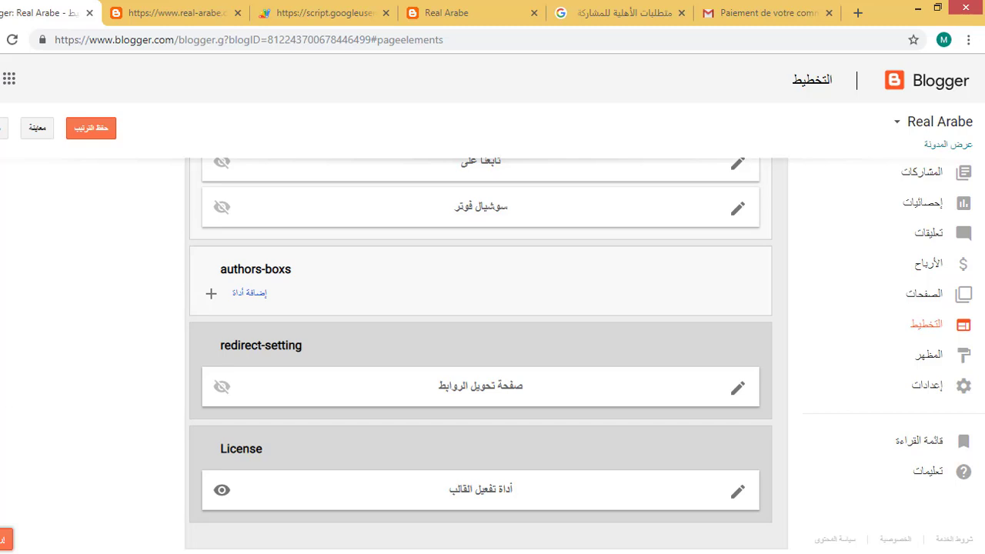
scroll(480, 354, "up", 15)
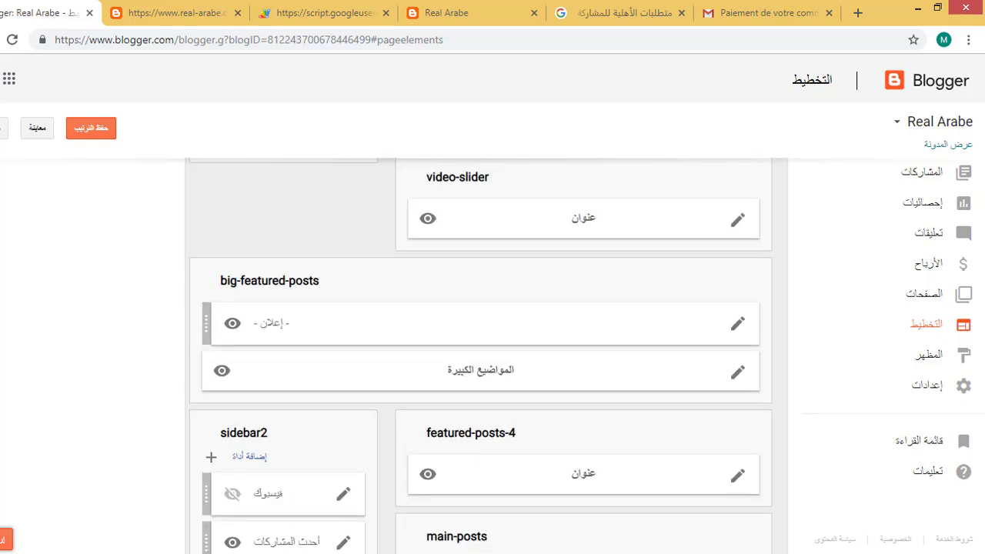
scroll(480, 354, "up", 5)
scroll(480, 355, "up", 8)
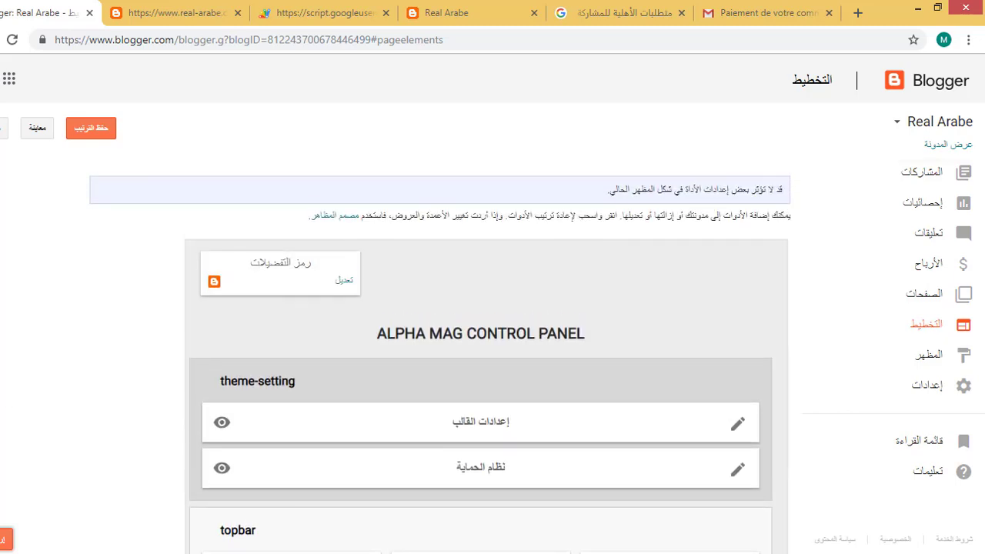
scroll(480, 354, "down", 3)
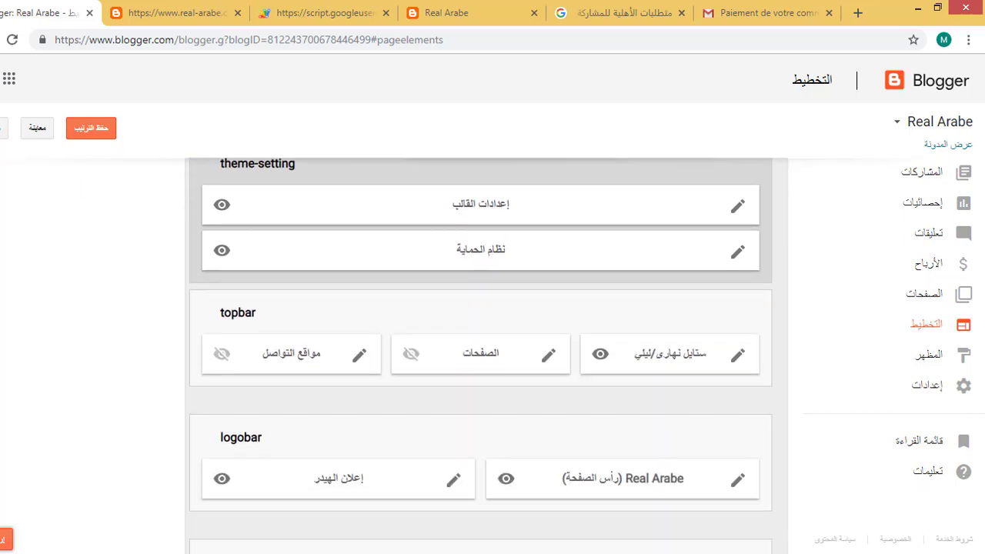
scroll(480, 354, "down", 1)
scroll(480, 354, "down", 1)
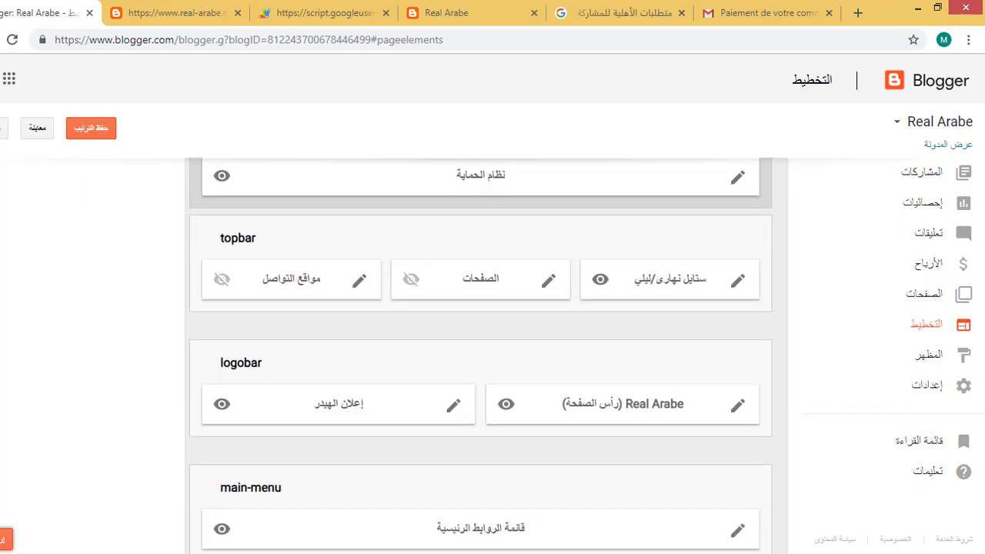
scroll(481, 354, "down", 2)
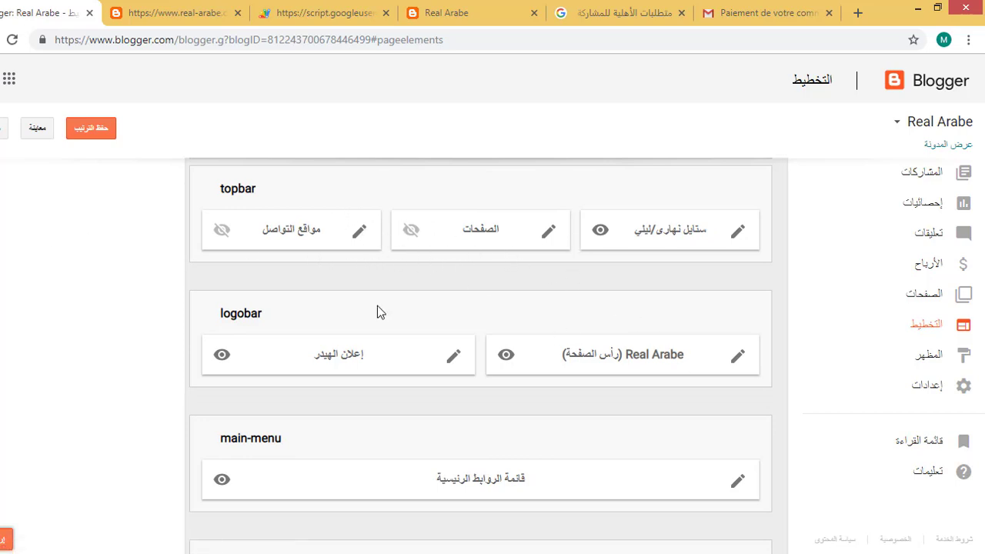
Inspect the logobar's blog header gadget with its logo image placement, and the header ad gadget (إعلان الهيدر), closing both without saving.
left_click(738, 358)
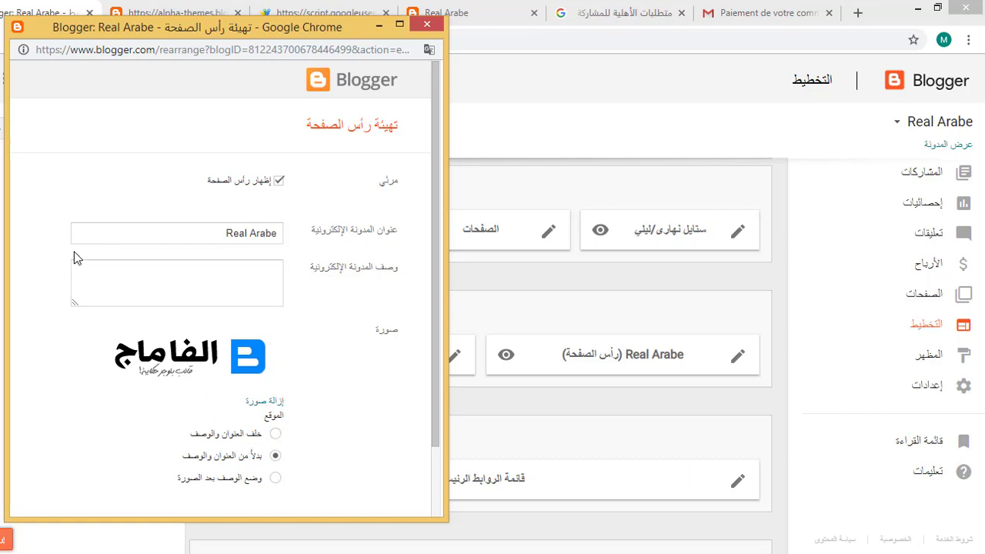
left_click_drag(436, 323, 432, 379)
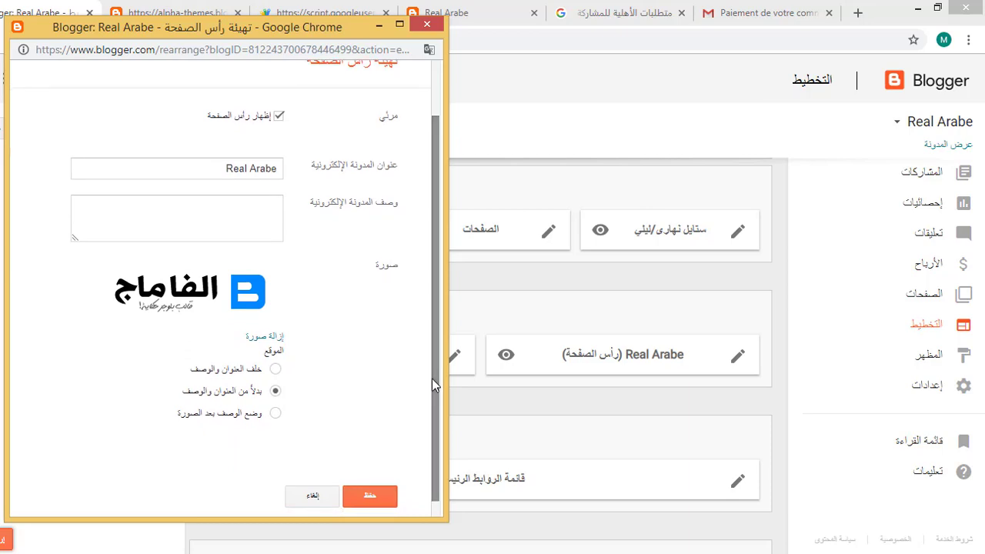
left_click(274, 391)
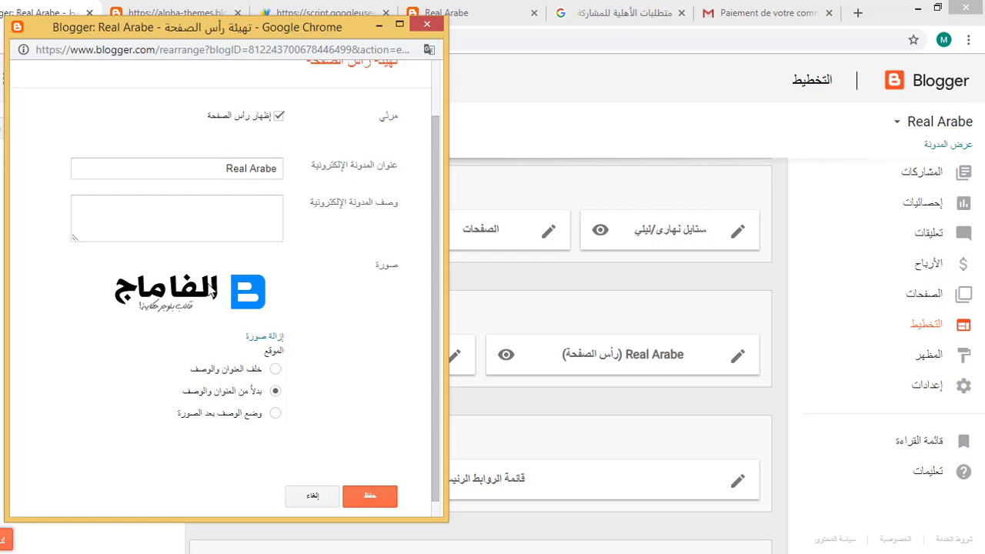
left_click(428, 27)
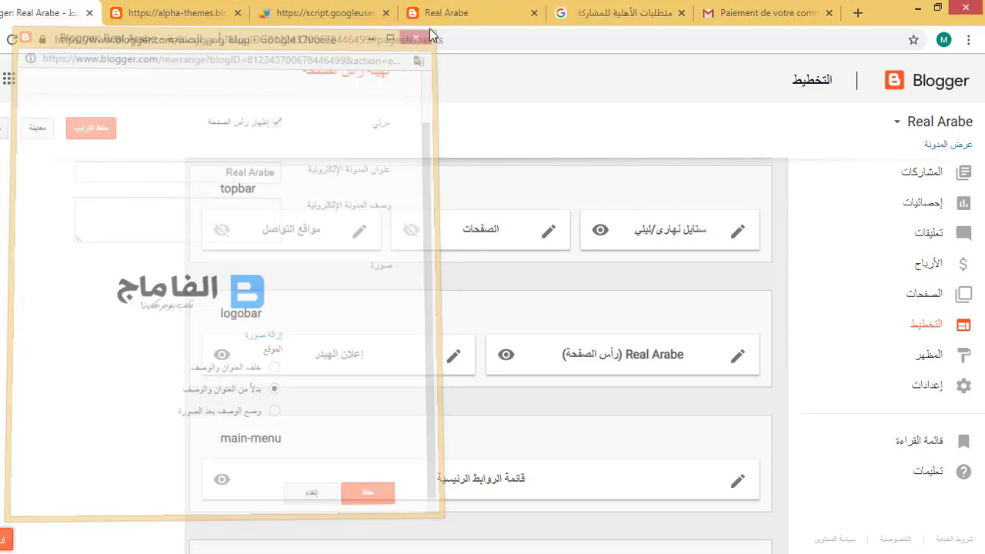
left_click(453, 358)
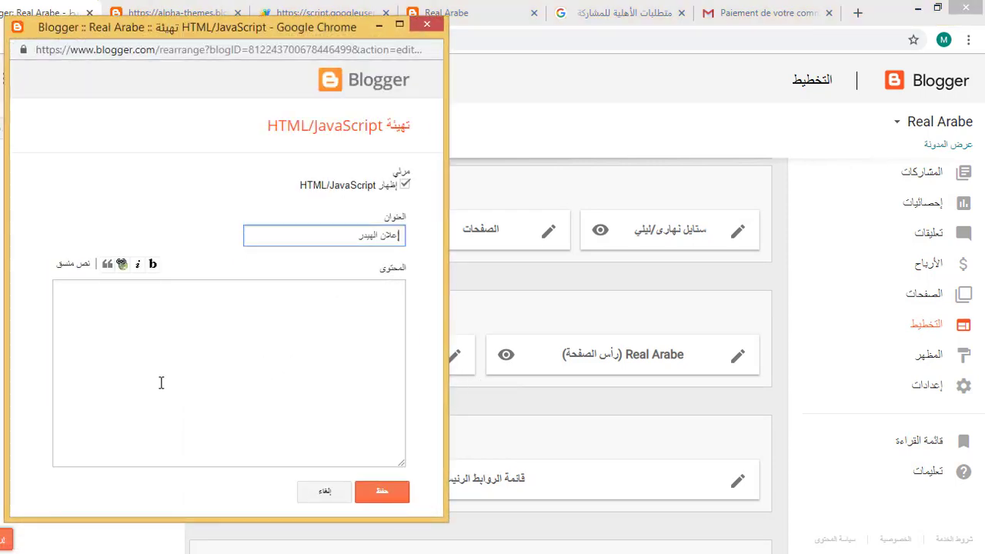
left_click(425, 24)
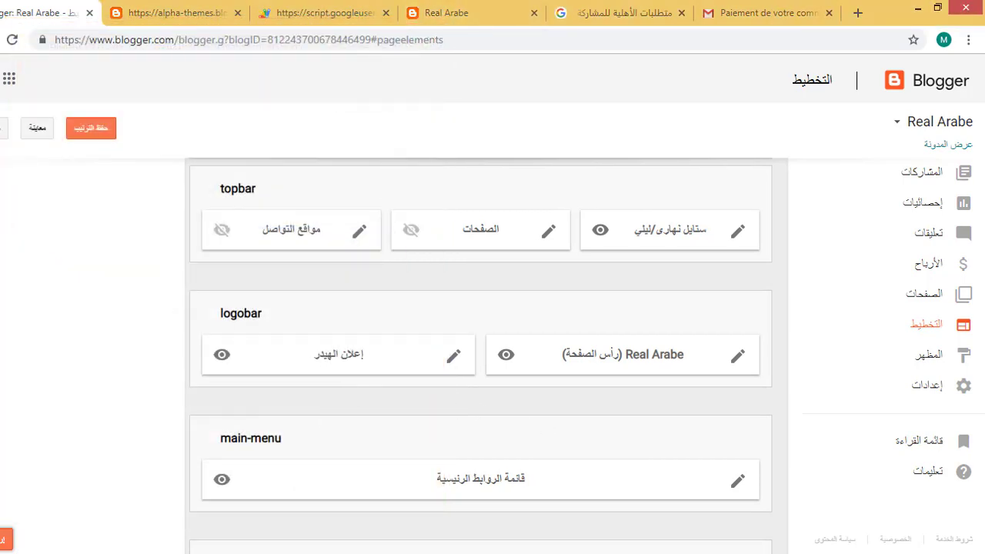
Inspect the topbar's social links (مواقع التواصل) and pages (الصفحات) link list gadgets, closing each without saving.
scroll(482, 354, "down", 1)
scroll(481, 354, "up", 1)
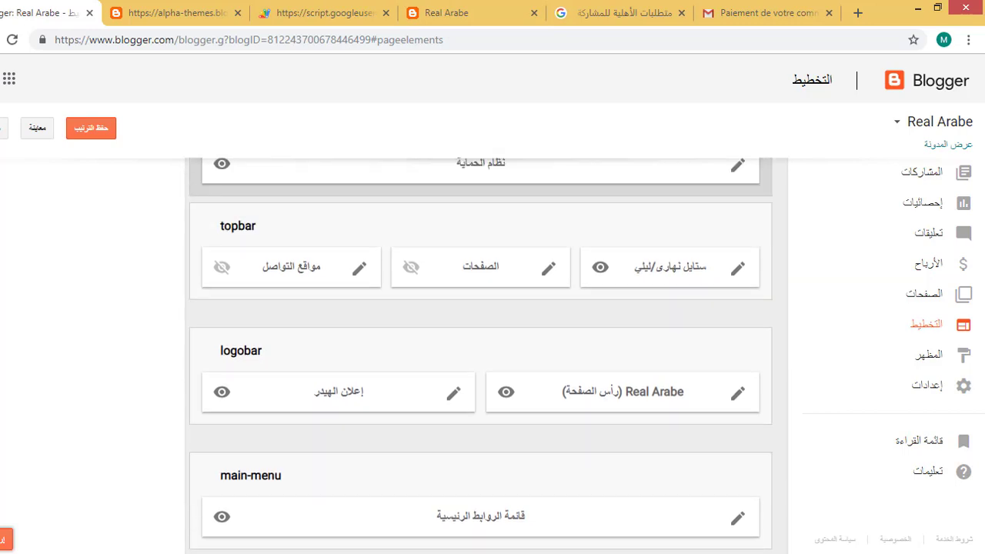
left_click(359, 273)
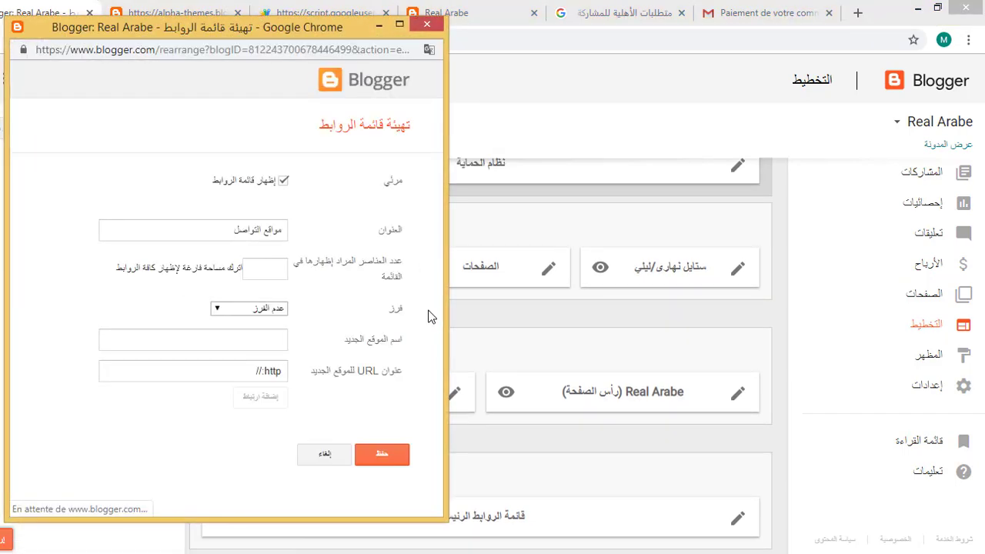
left_click(427, 24)
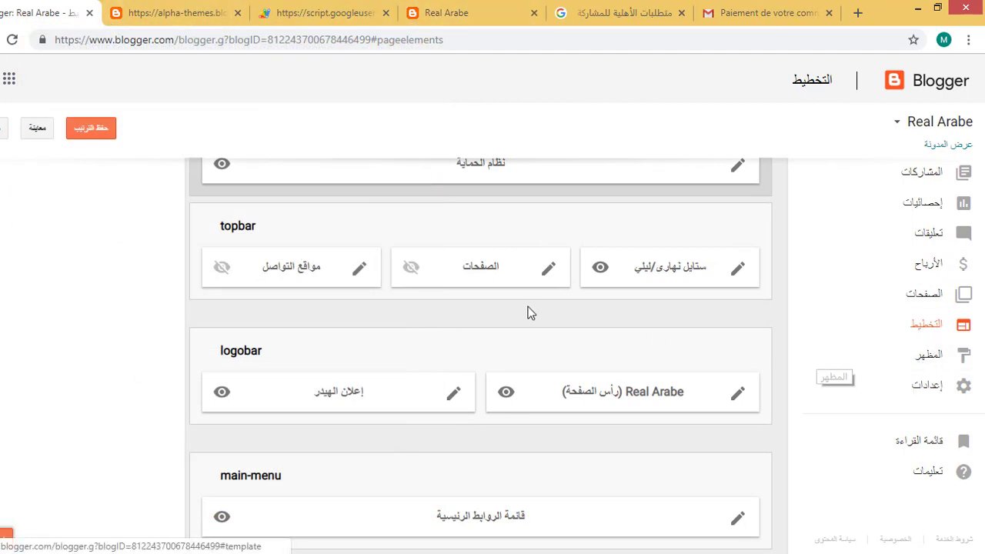
left_click(547, 271)
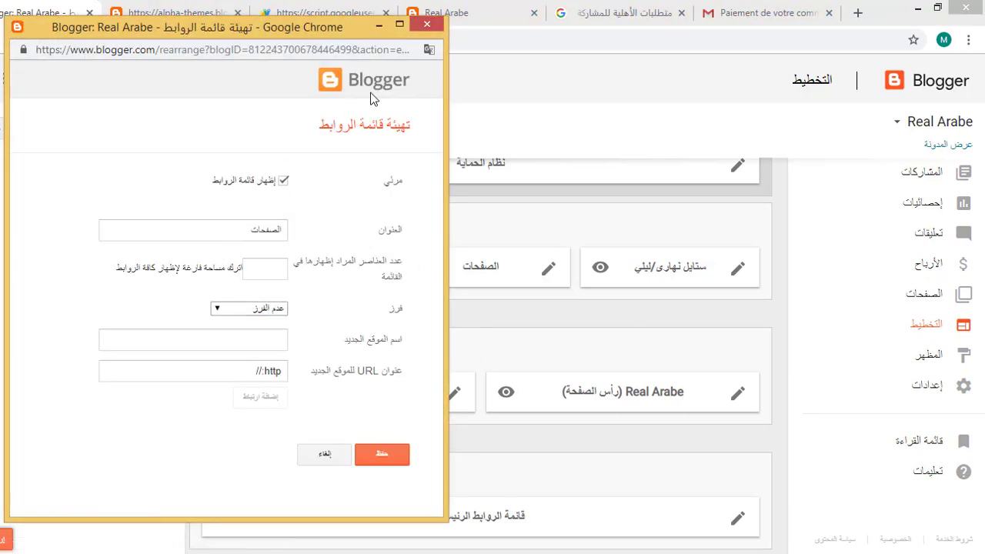
left_click(430, 25)
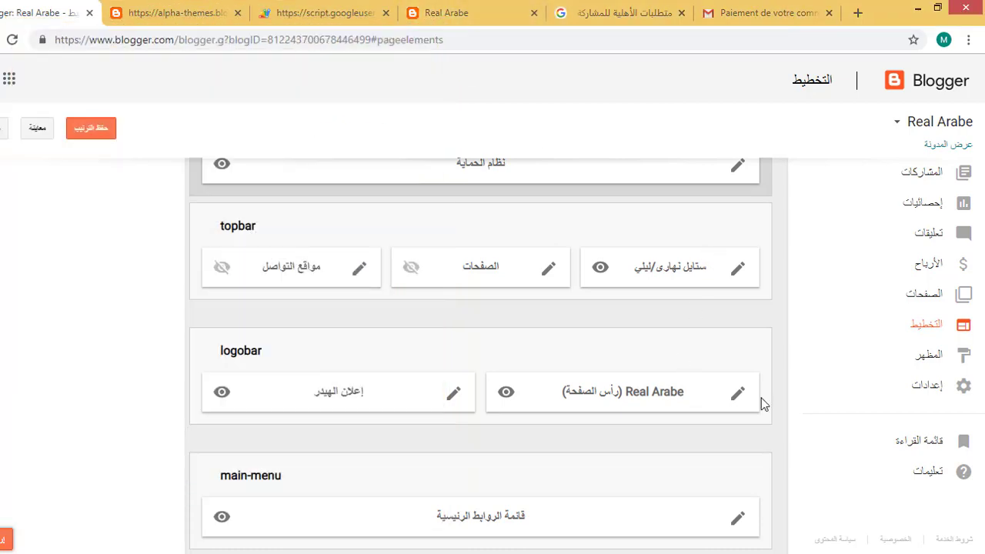
Inspect the follow-us gadget (تابعنا على) in sidebar1 and look over the remaining layout sections down to sidebar2 and main-posts.
scroll(481, 354, "down", 6)
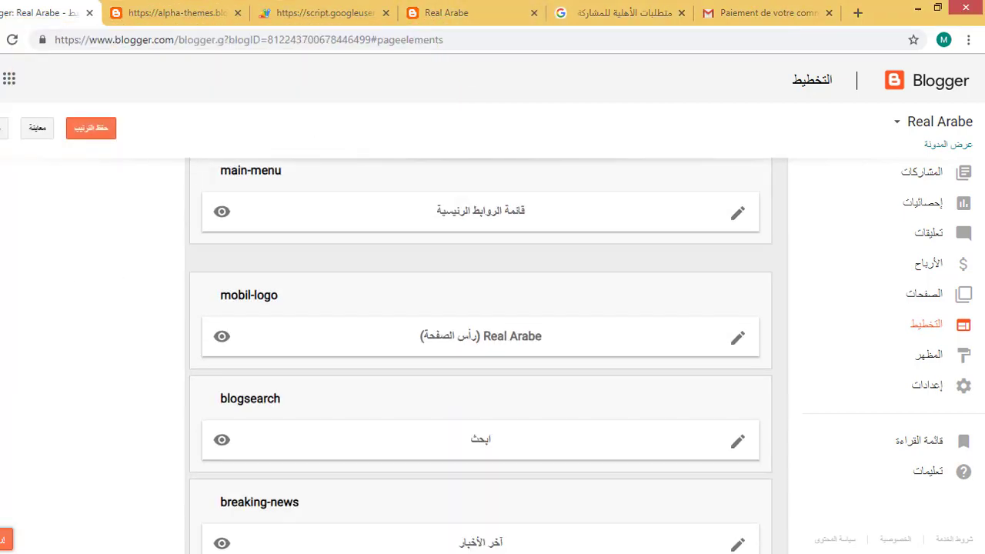
scroll(481, 354, "down", 1)
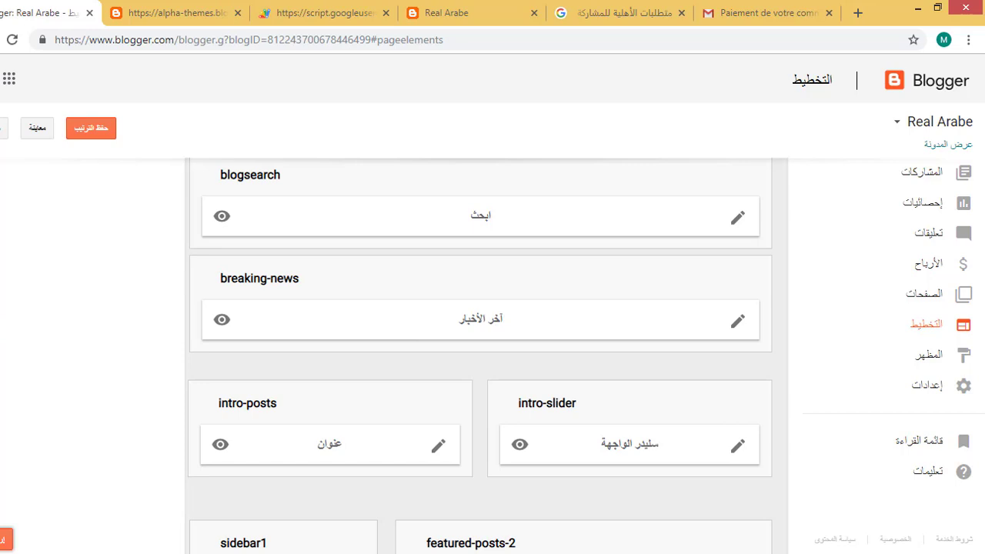
scroll(480, 354, "down", 2)
scroll(481, 354, "down", 3)
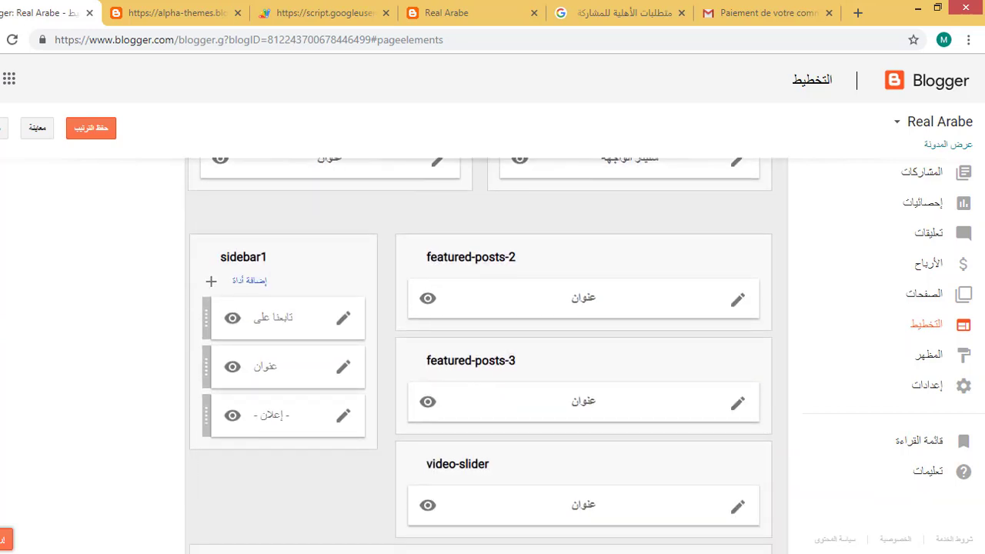
scroll(480, 354, "down", 1)
scroll(480, 355, "up", 1)
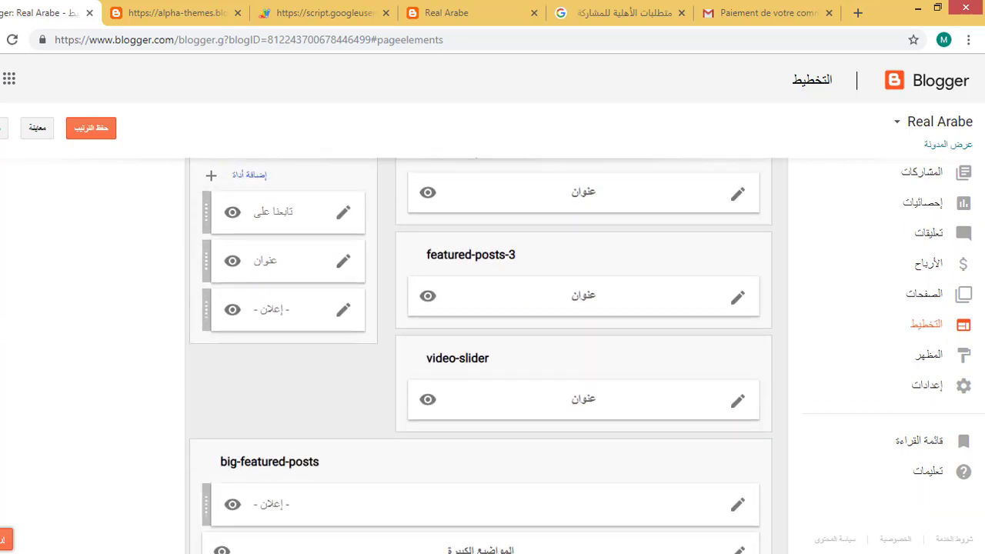
left_click(344, 226)
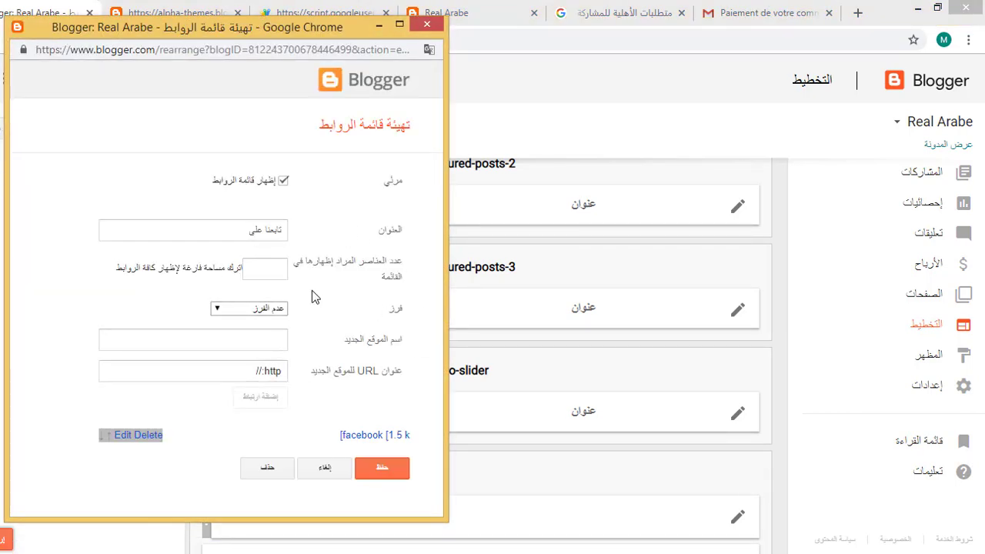
left_click(427, 27)
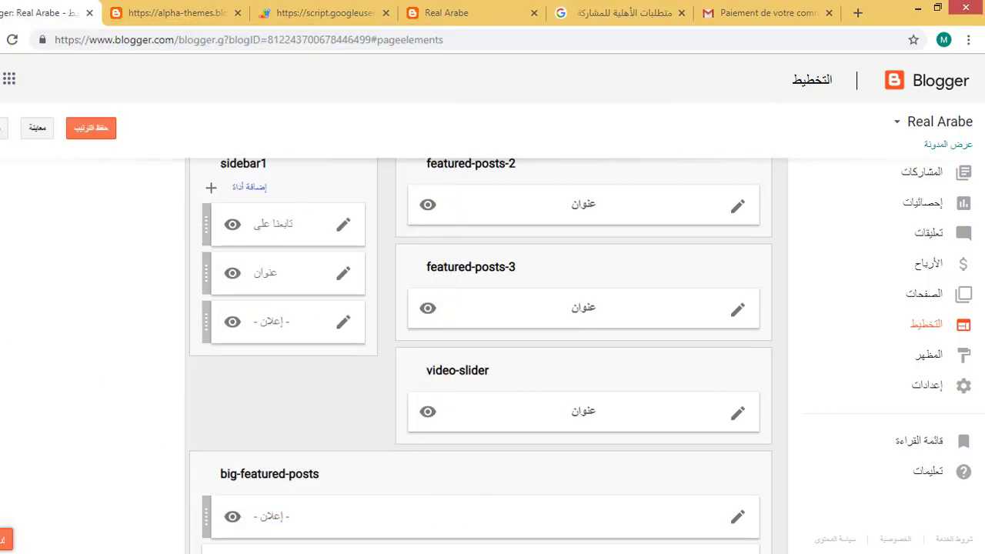
scroll(481, 351, "down", 6)
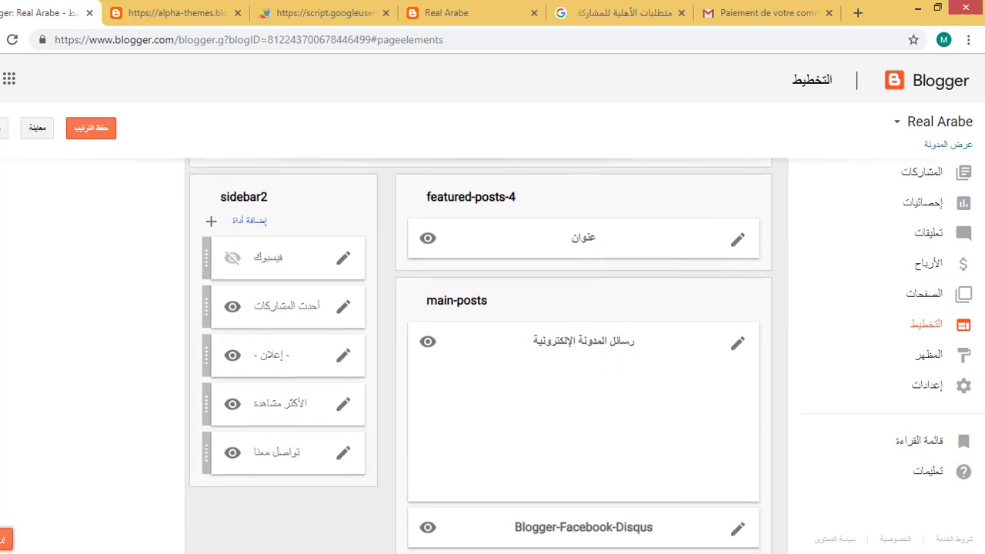
scroll(481, 351, "down", 1)
scroll(481, 351, "up", 10)
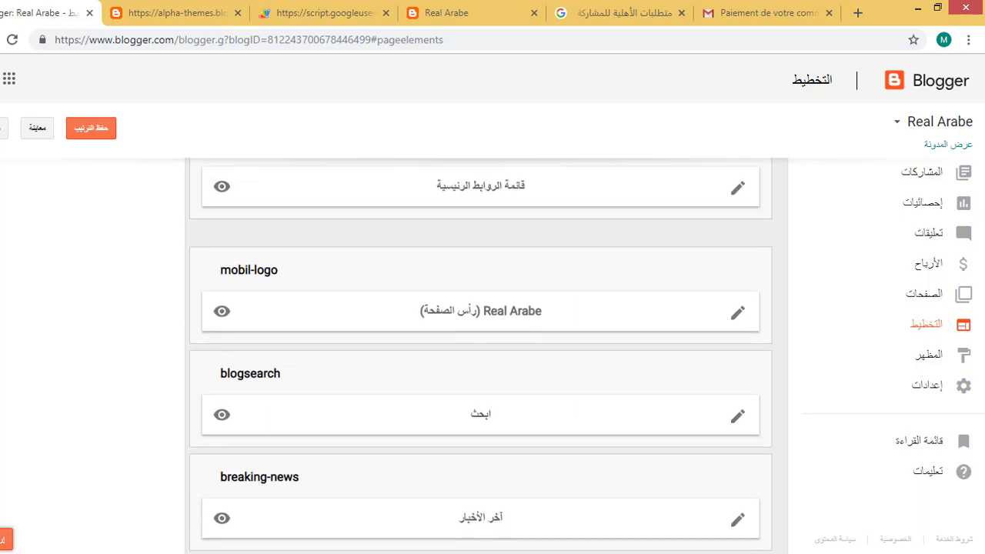
scroll(744, 341, "up", 5)
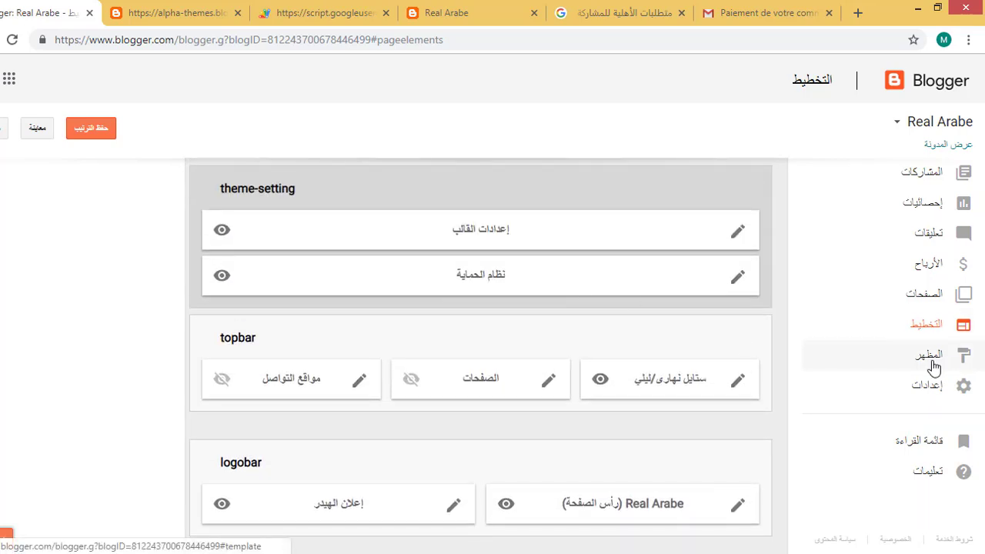
Open the blog theme's HTML code for editing and search it for "<meta".
left_click(943, 368)
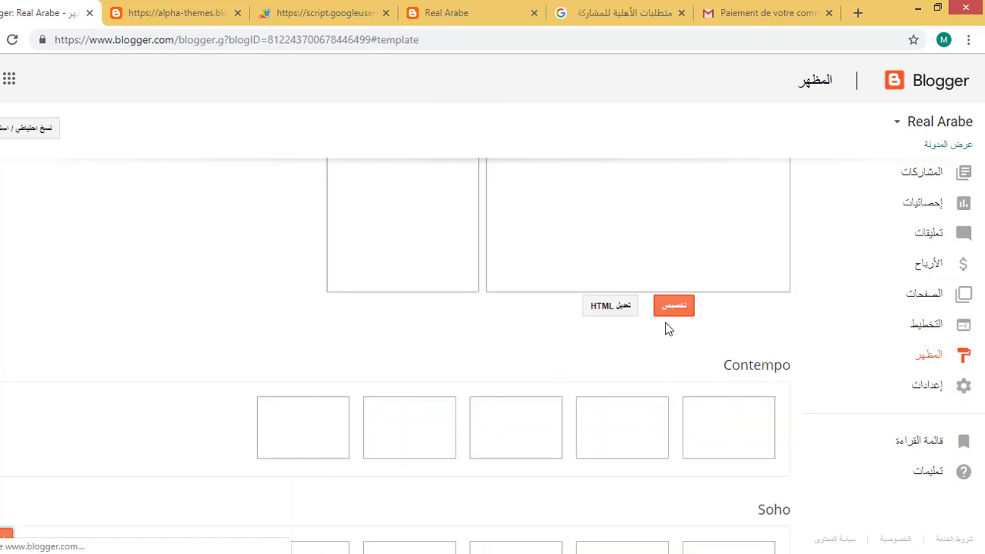
left_click(610, 306)
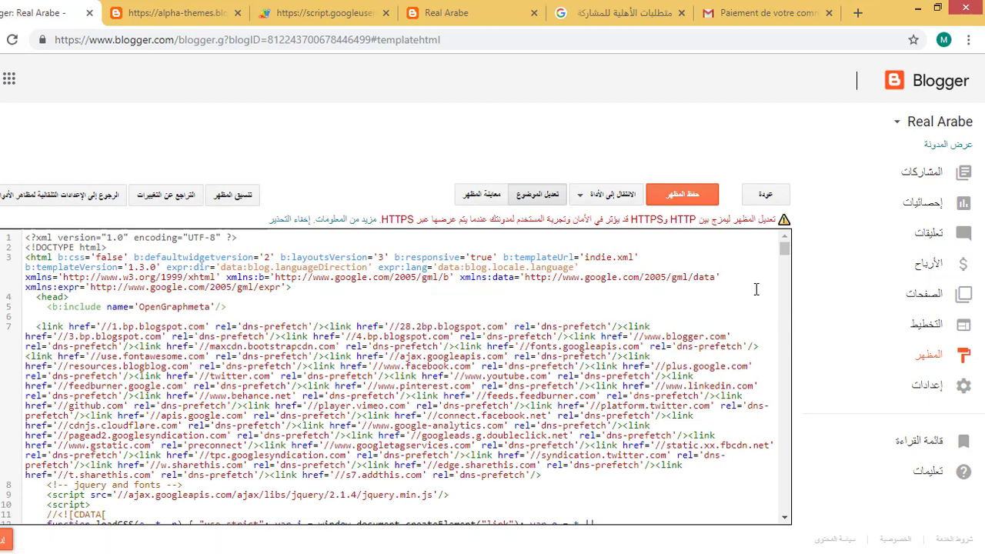
left_click(784, 260)
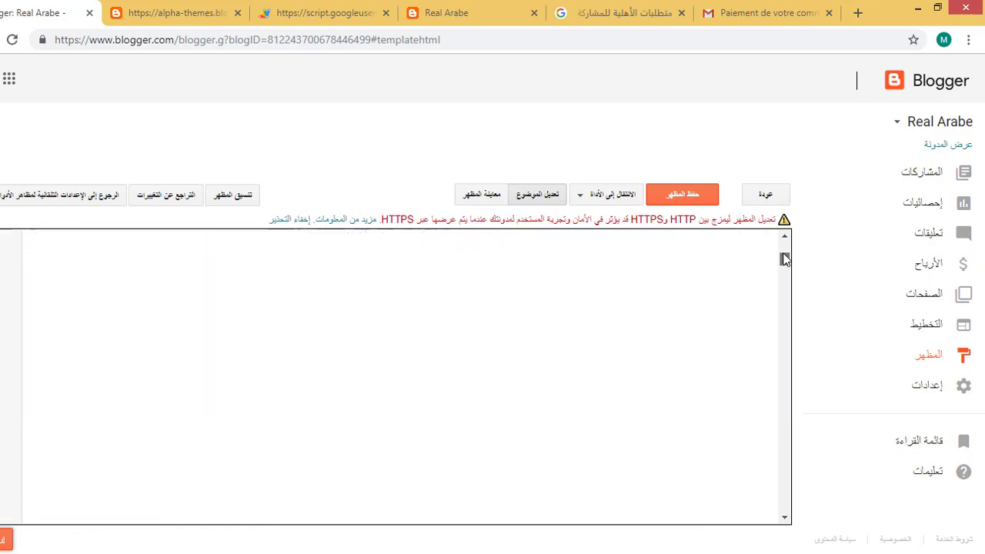
left_click(785, 256)
left_click(785, 257)
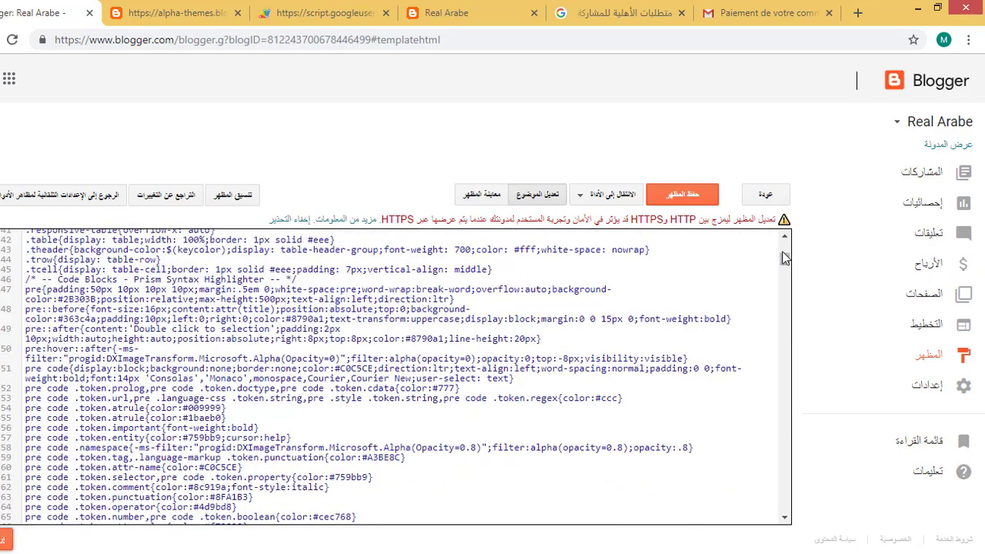
key("ctrl+f")
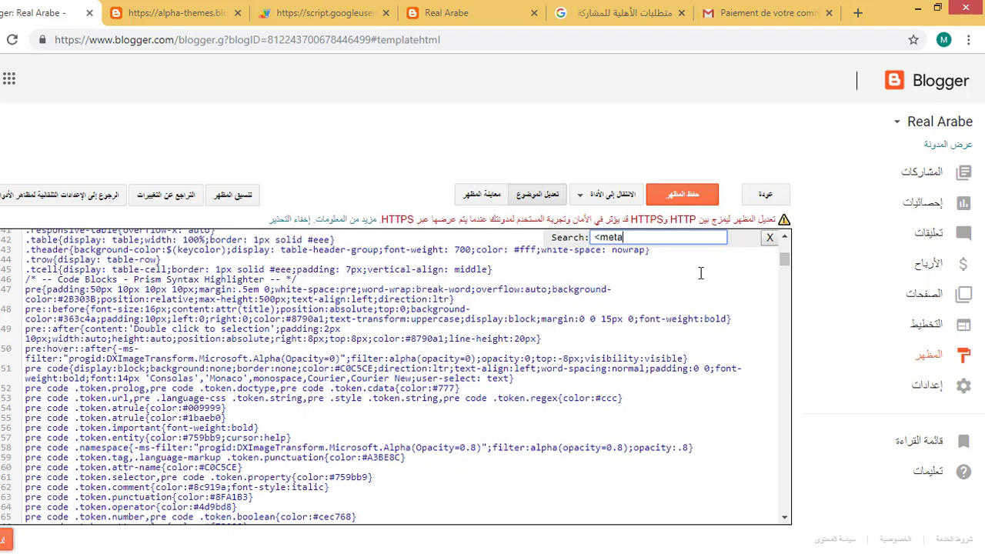
key("Return")
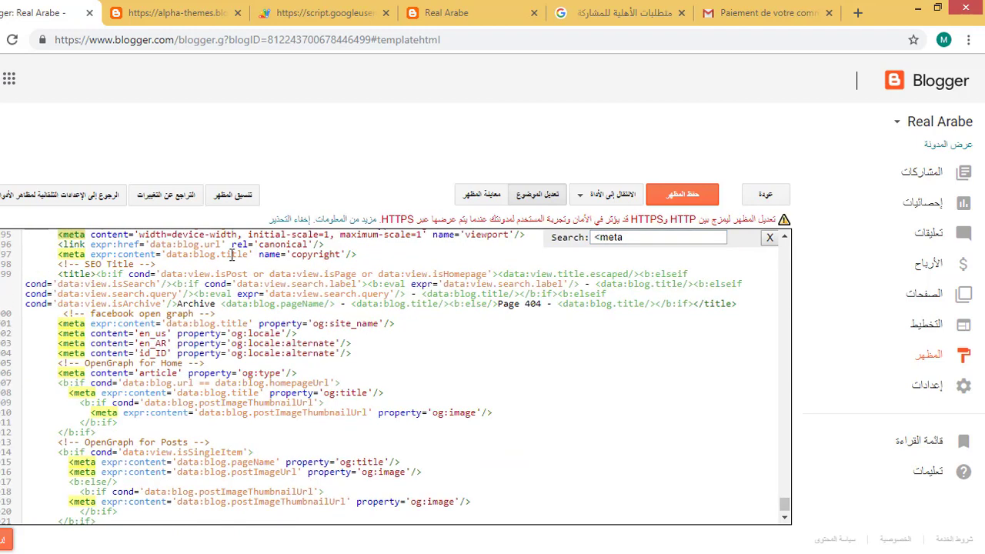
key("alt+Tab")
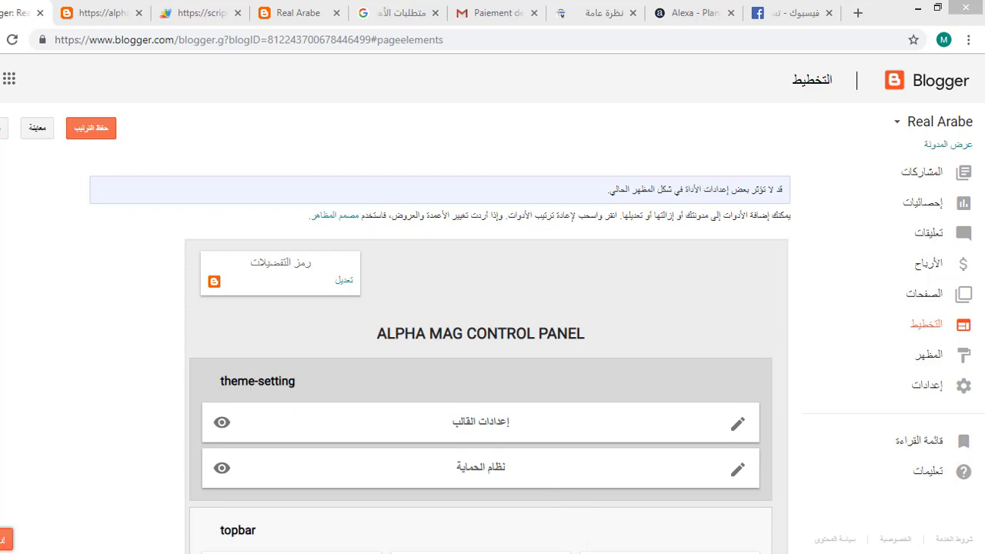
left_click(952, 502)
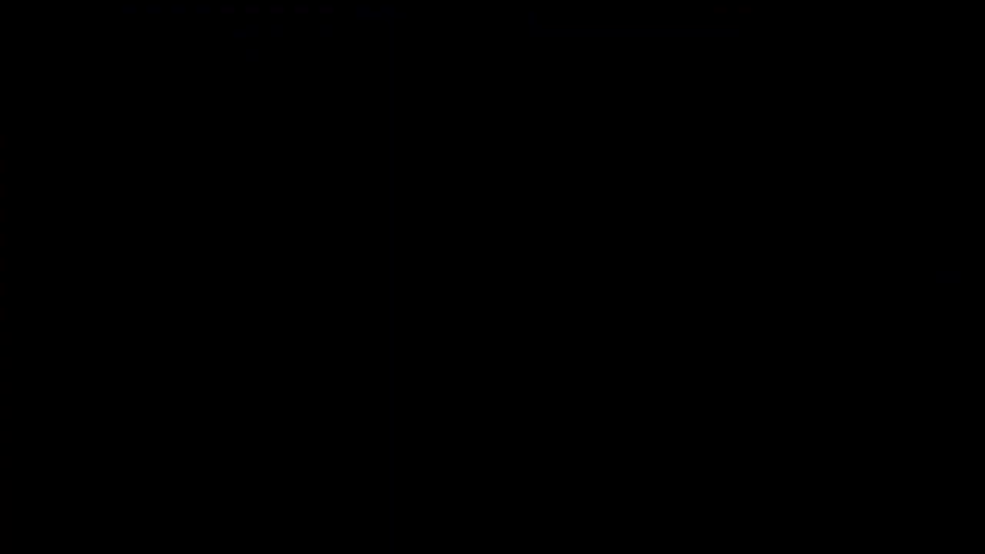